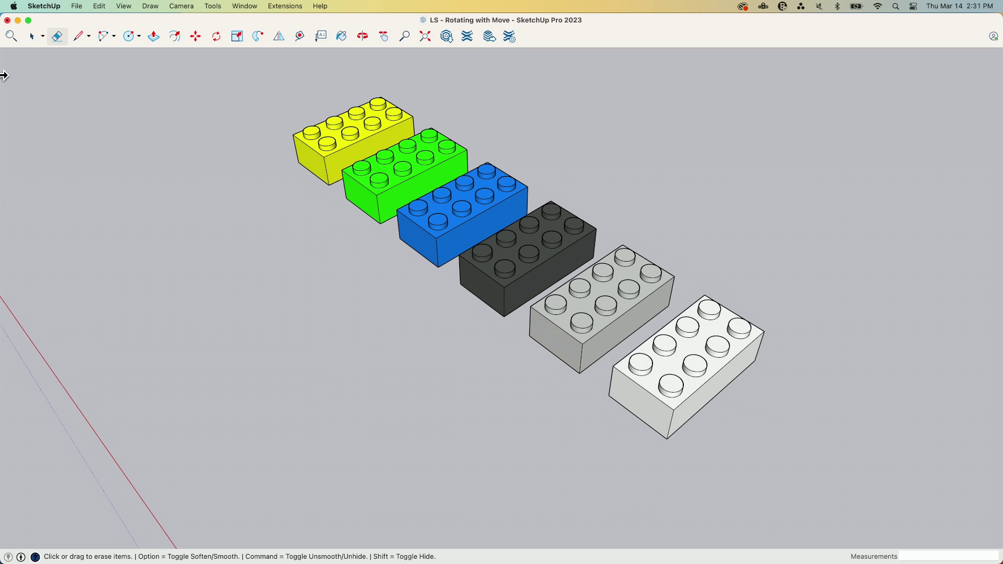
Step: Move the yellow brick further left to clear space beside the row
{"action": "mouse_move", "coordinate": [600, 224]}
{"action": "middle_mouse_down"}
{"action": "mouse_move", "coordinate": [609, 224]}
{"action": "mouse_move", "coordinate": [610, 146]}
{"action": "middle_mouse_up"}
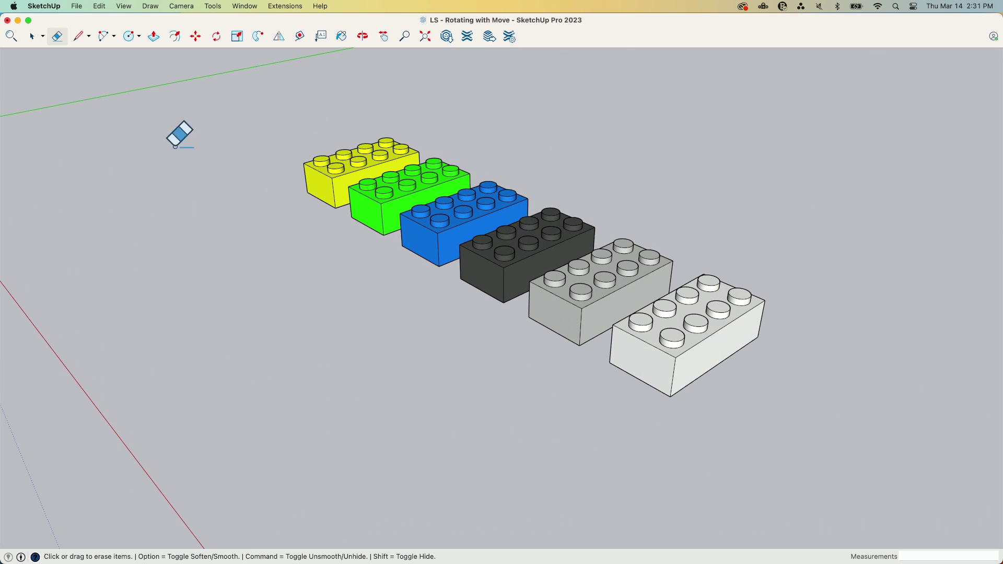
{"action": "left_click", "coordinate": [31, 36]}
{"action": "middle_click_drag", "start_coordinate": [381, 354], "coordinate": [454, 374]}
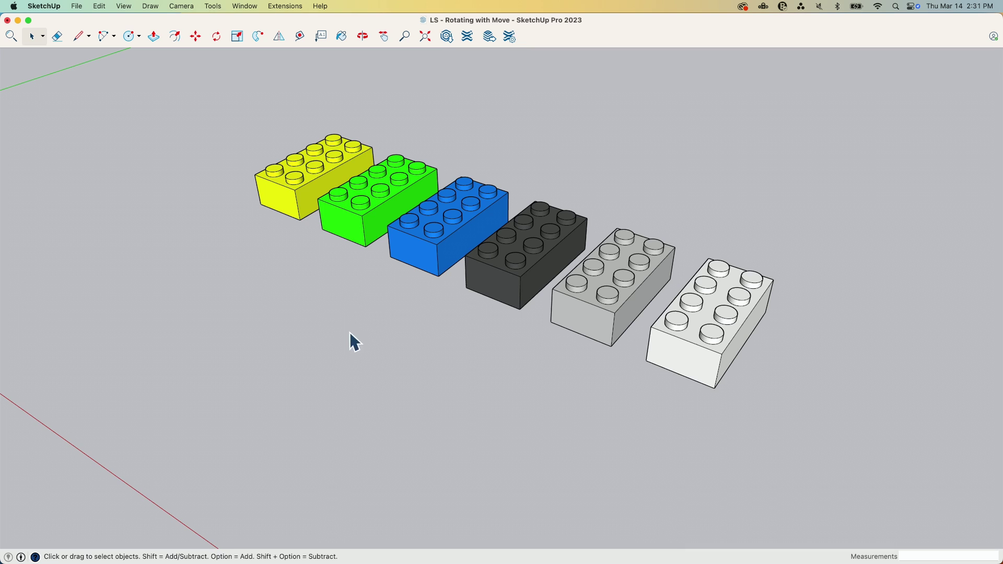
{"action": "middle_click_drag", "start_coordinate": [742, 454], "coordinate": [378, 234]}
{"action": "scroll", "coordinate": [323, 231], "scroll_direction": "up", "scroll_amount": 3}
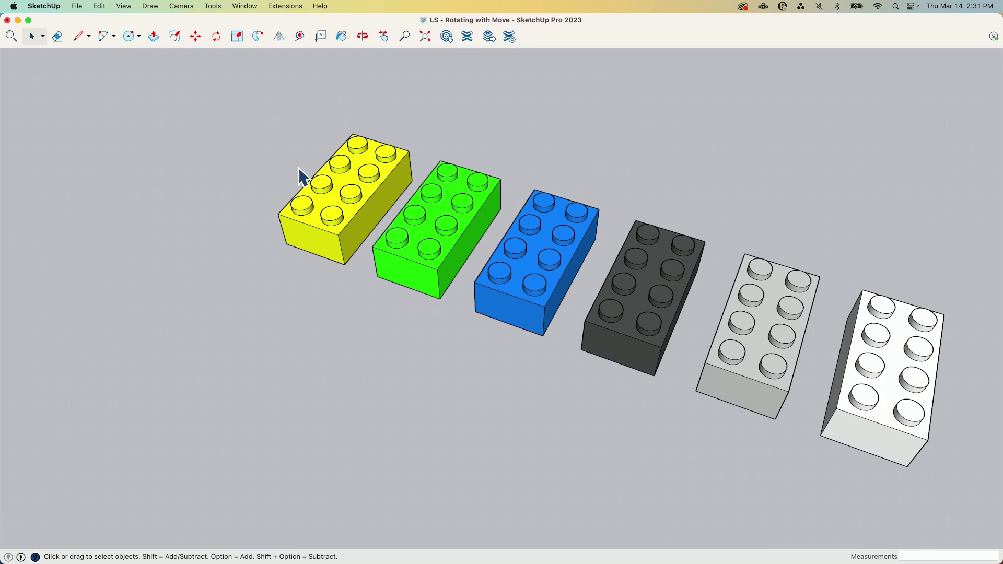
{"action": "scroll", "coordinate": [493, 230], "scroll_direction": "down", "scroll_amount": 2}
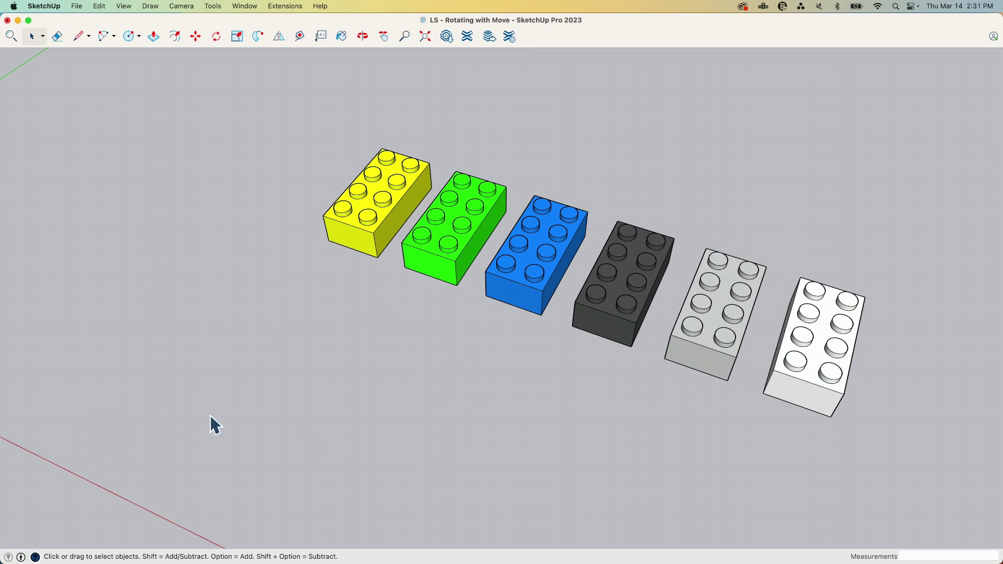
{"action": "left_click", "coordinate": [348, 224]}
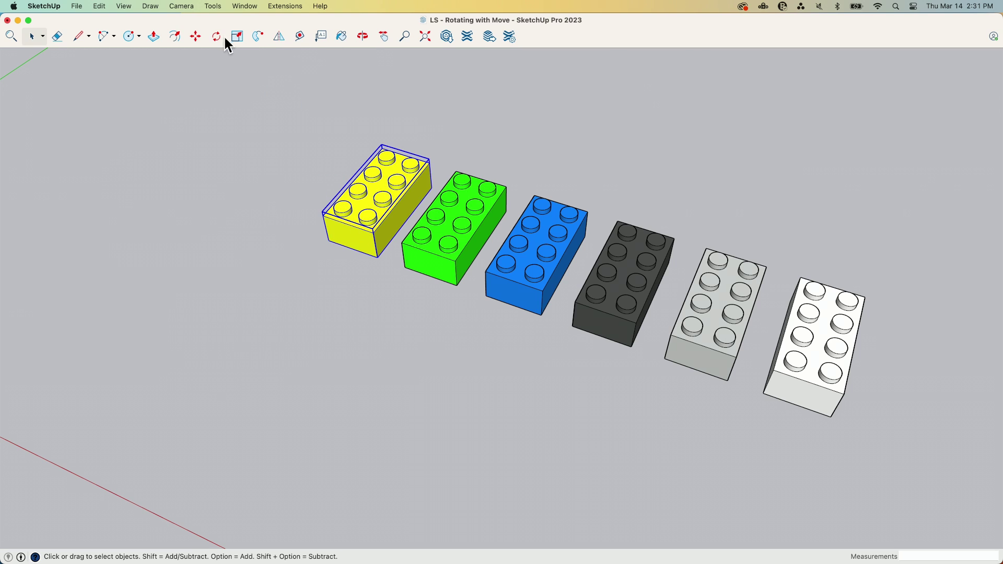
{"action": "left_click", "coordinate": [196, 36]}
{"action": "left_click", "coordinate": [371, 260]}
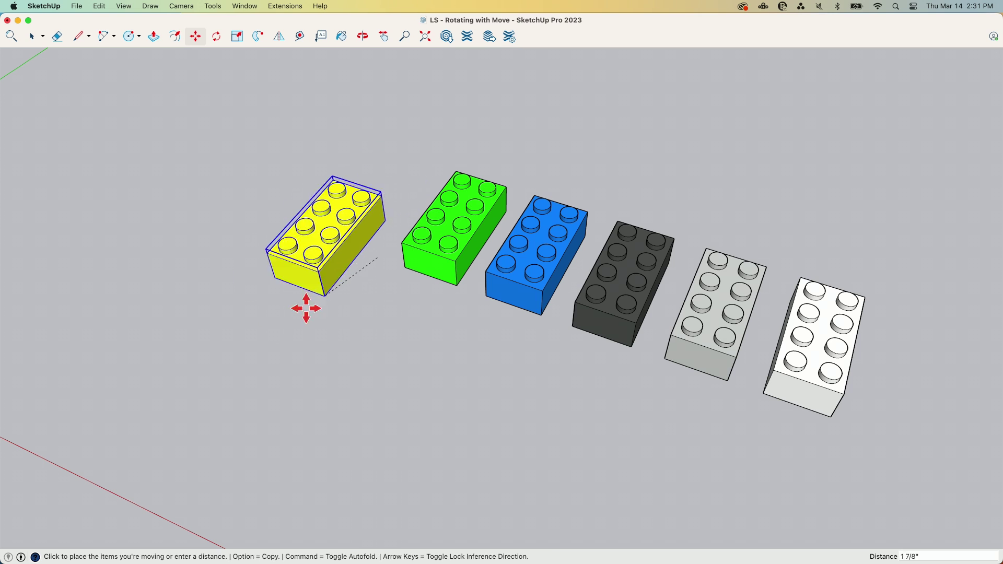
{"action": "left_click", "coordinate": [212, 385]}
Step: Copy the yellow brick to the left of the original, discarding a mistaken stacked copy
{"action": "middle_click_drag", "start_coordinate": [214, 385], "coordinate": [166, 427]}
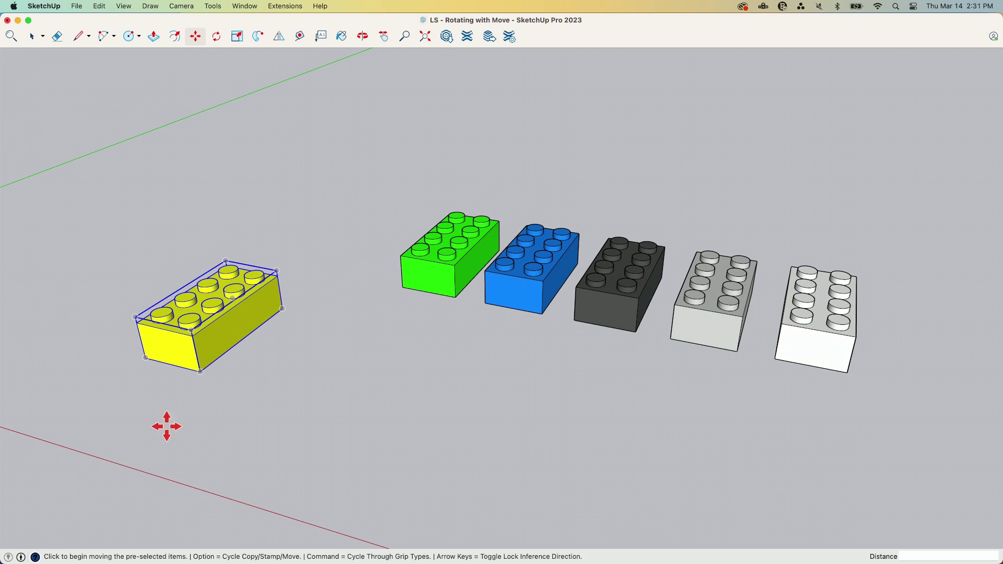
{"action": "key", "text": "alt"}
{"action": "left_click", "coordinate": [201, 369]}
{"action": "left_click", "coordinate": [189, 328]}
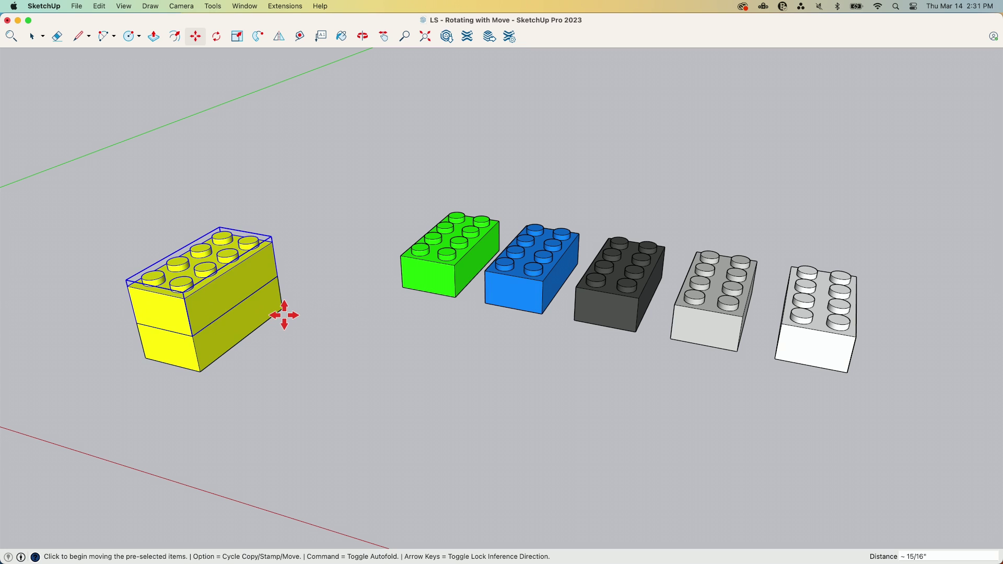
{"action": "key", "text": "Delete"}
{"action": "middle_click_drag", "start_coordinate": [196, 348], "coordinate": [230, 418]}
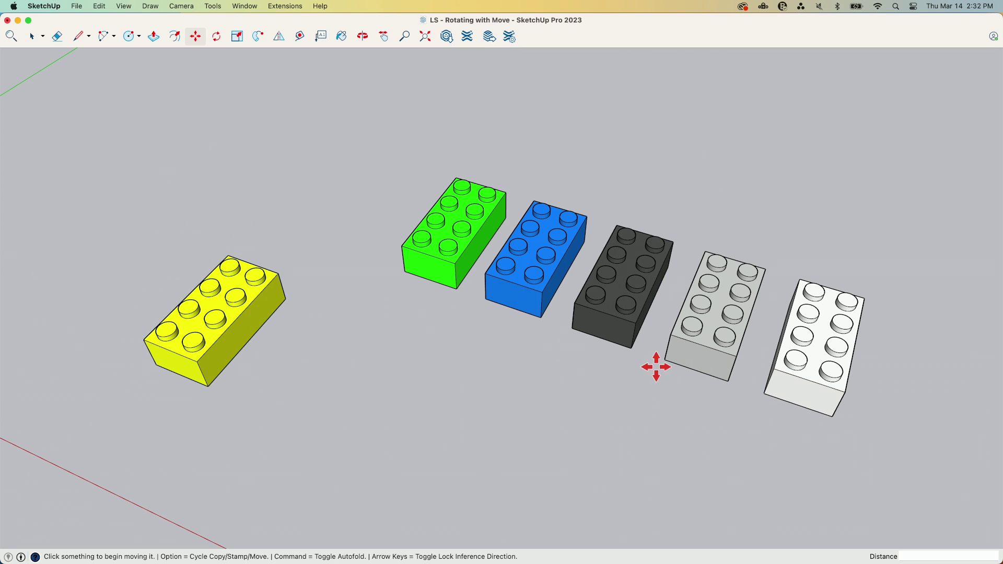
{"action": "scroll", "coordinate": [656, 367], "scroll_direction": "down", "scroll_amount": 3}
{"action": "scroll", "coordinate": [177, 366], "scroll_direction": "up", "scroll_amount": 4}
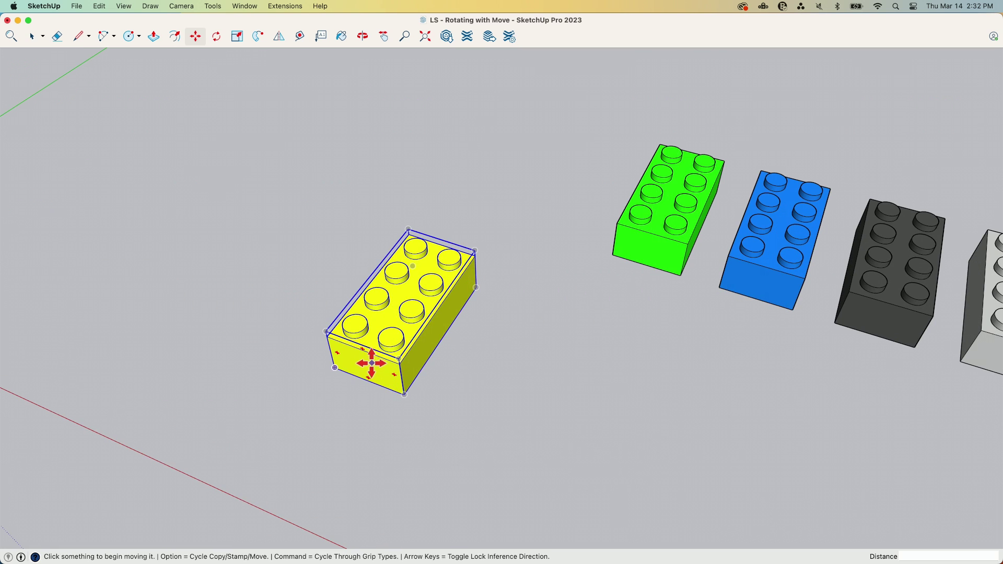
{"action": "left_click", "coordinate": [406, 398], "text": "alt"}
{"action": "left_click", "coordinate": [255, 359]}
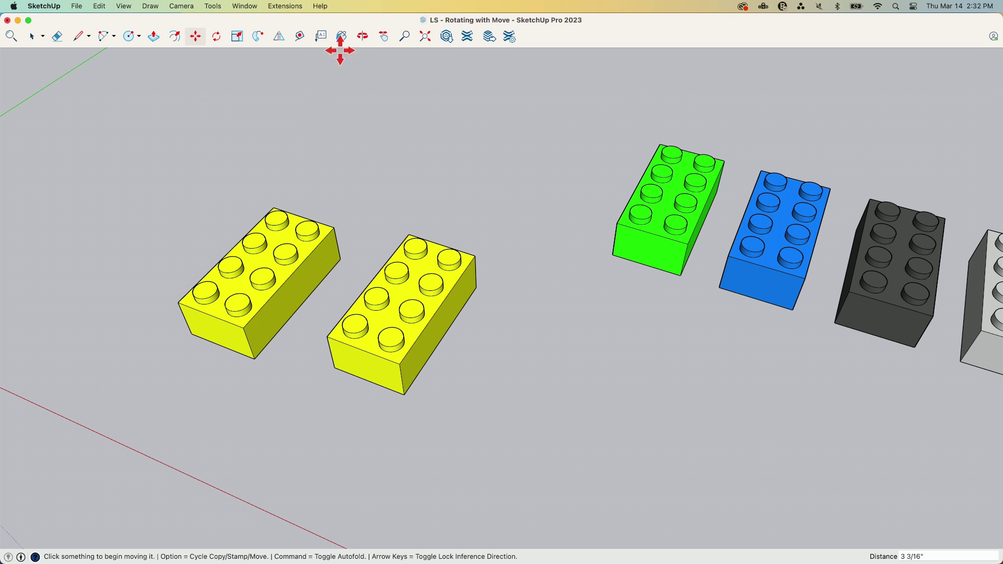
Step: Turn the copy 90° and set it flush against the original, forming an L
{"action": "left_click", "coordinate": [217, 36]}
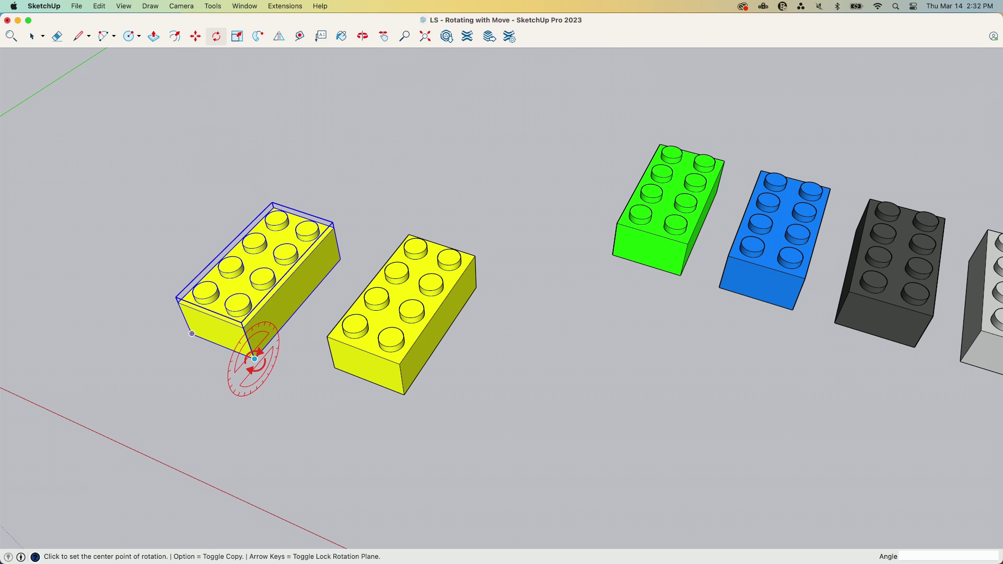
{"action": "left_click", "coordinate": [254, 359]}
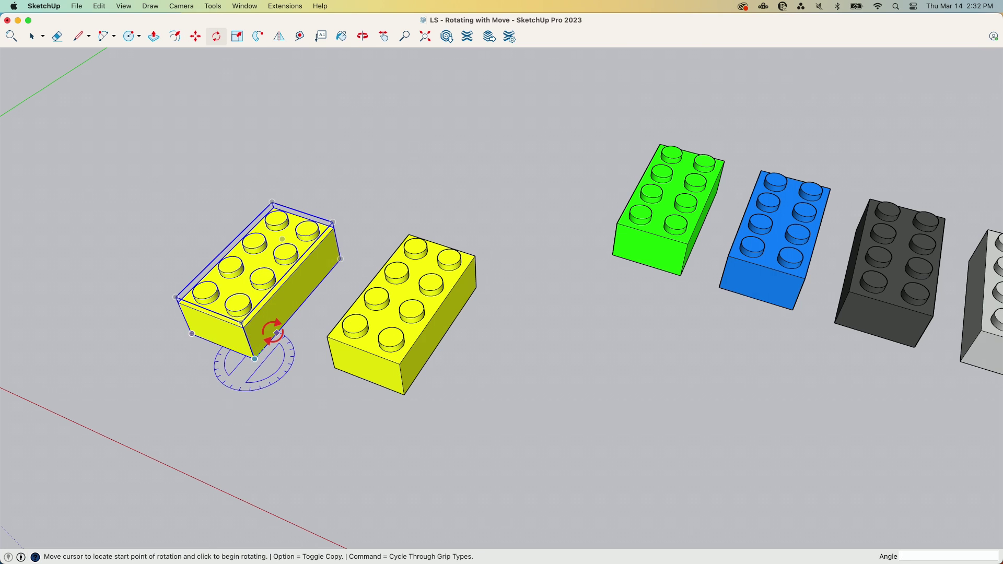
{"action": "left_click", "coordinate": [274, 332]}
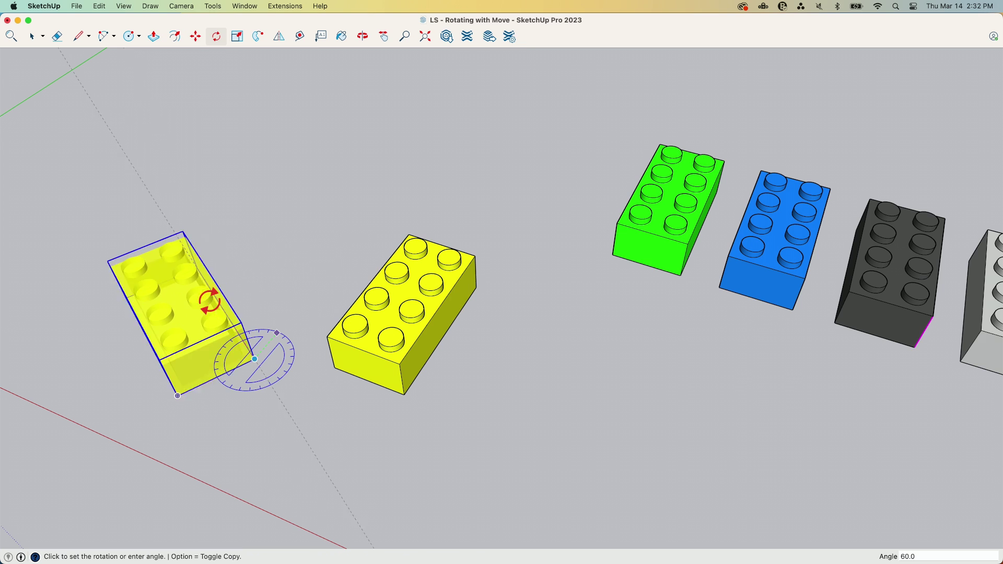
{"action": "left_click", "coordinate": [119, 309]}
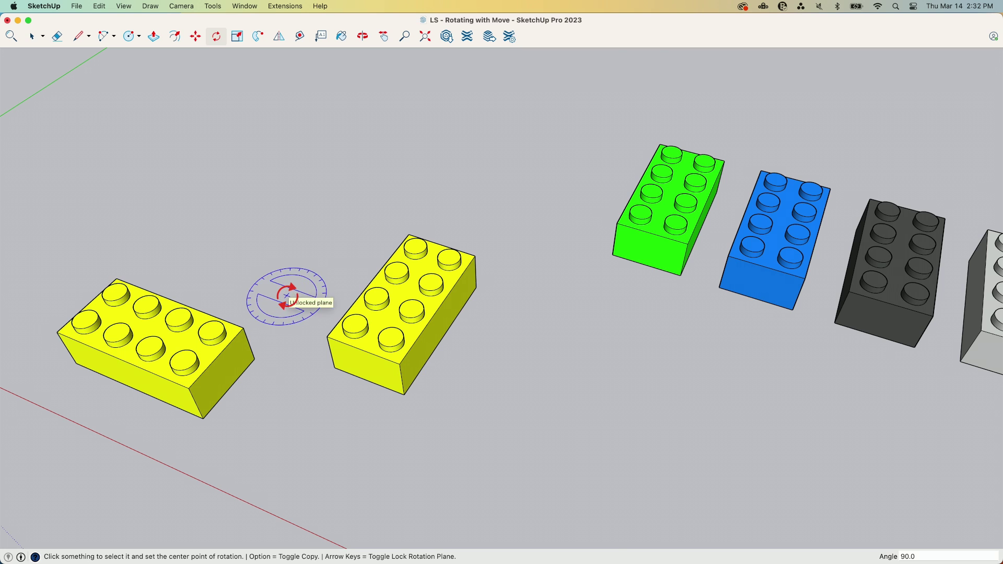
{"action": "key", "text": "m"}
{"action": "left_click", "coordinate": [203, 418]}
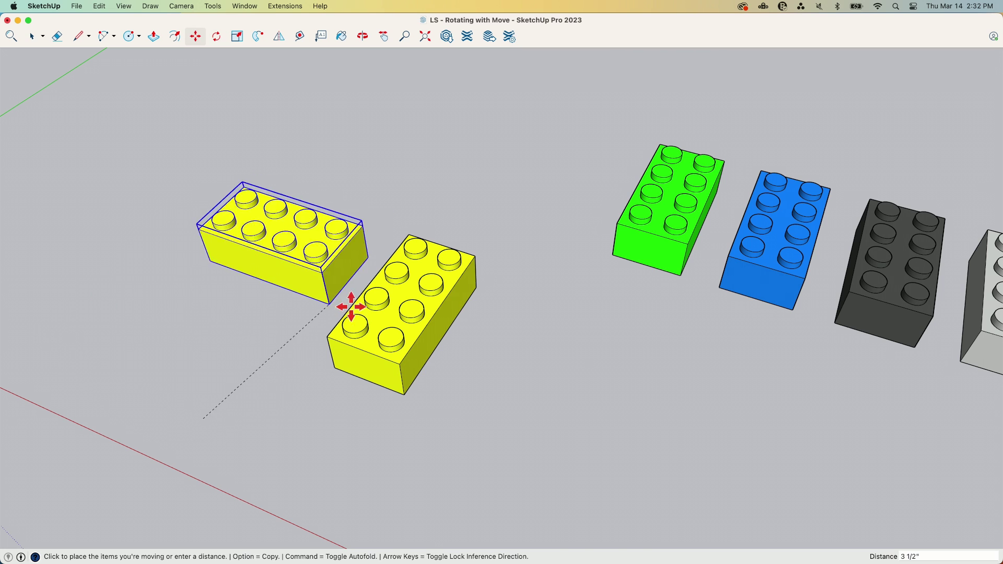
{"action": "left_click", "coordinate": [335, 365]}
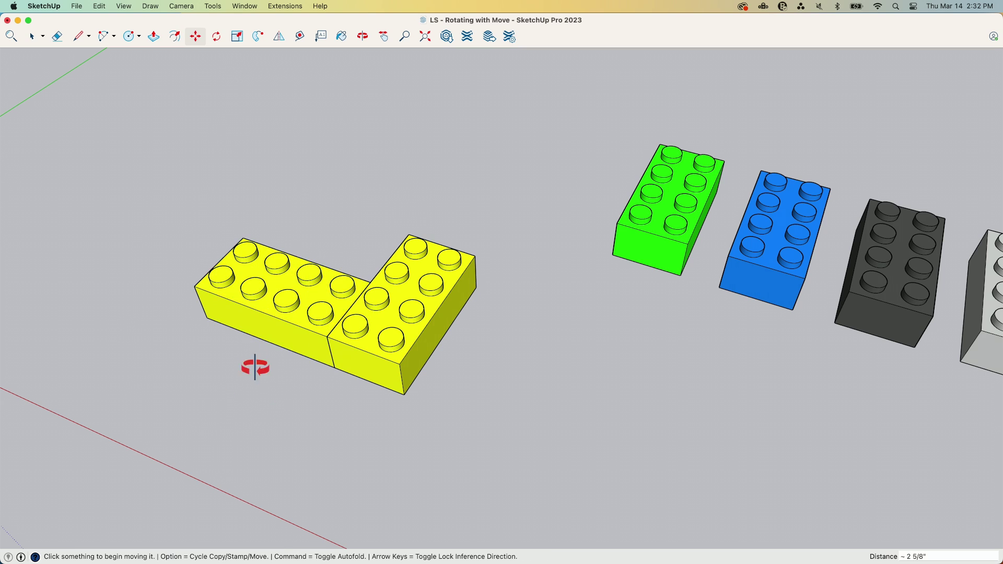
Step: Add a third yellow brick, turned 90° and snapped against the end of the L
{"action": "middle_click_drag", "start_coordinate": [253, 366], "coordinate": [370, 372]}
{"action": "scroll", "coordinate": [370, 372], "scroll_direction": "up", "scroll_amount": 4}
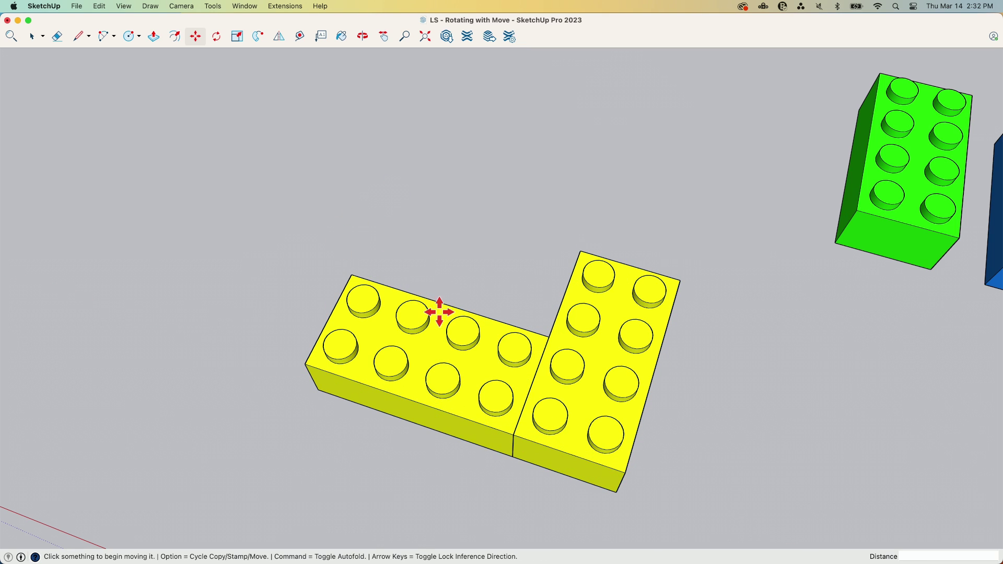
{"action": "left_click", "coordinate": [422, 359]}
{"action": "key", "text": "alt"}
{"action": "left_click", "coordinate": [375, 231]}
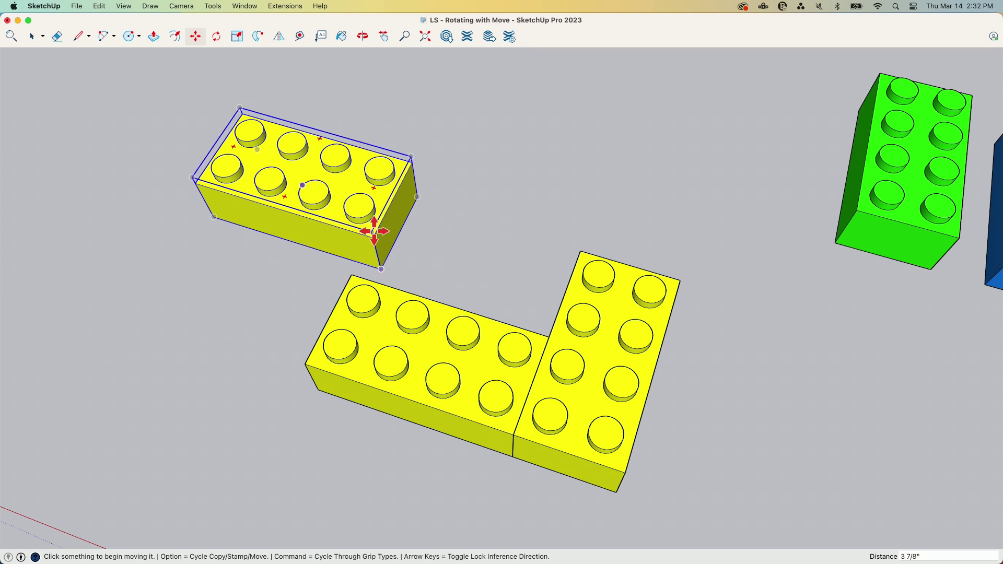
{"action": "left_click", "coordinate": [223, 36]}
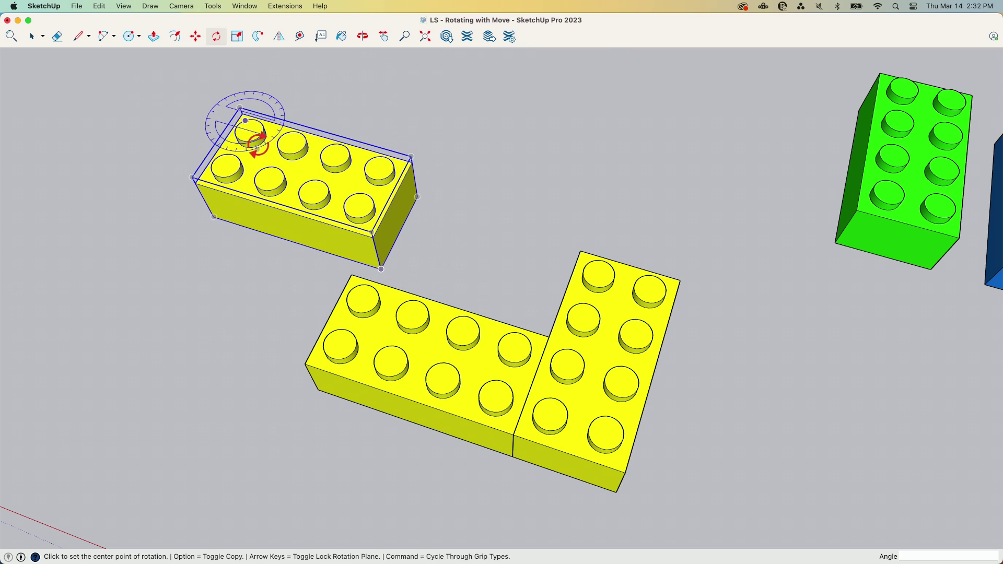
{"action": "left_click", "coordinate": [271, 153]}
{"action": "left_click", "coordinate": [398, 191]}
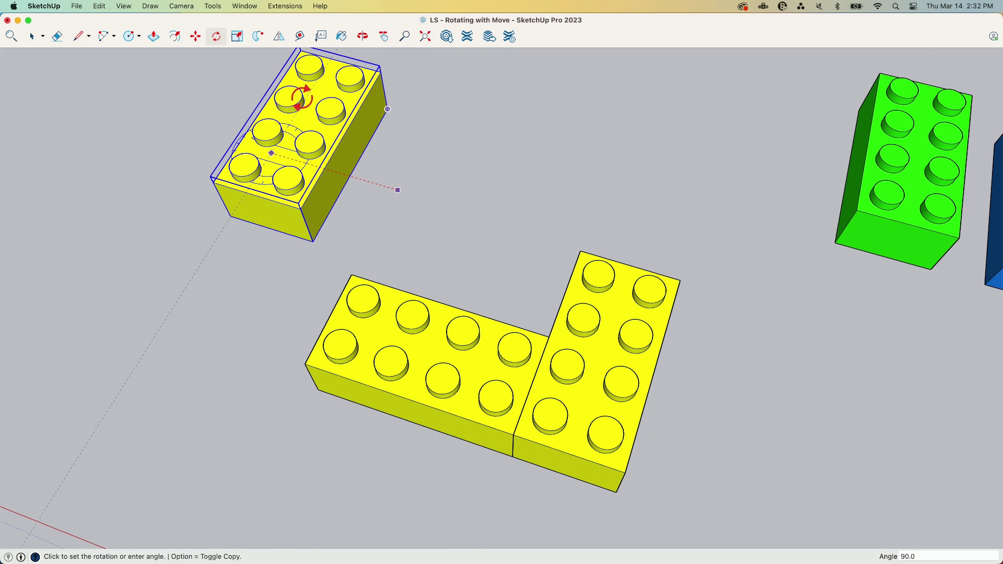
{"action": "left_click", "coordinate": [300, 99]}
{"action": "key", "text": "m"}
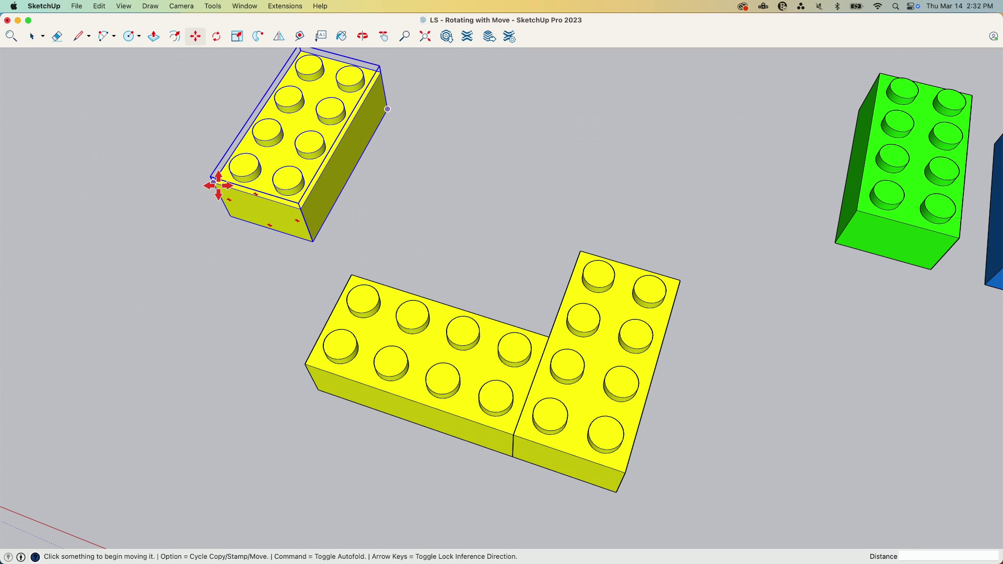
{"action": "left_click", "coordinate": [213, 182]}
{"action": "left_click", "coordinate": [351, 272]}
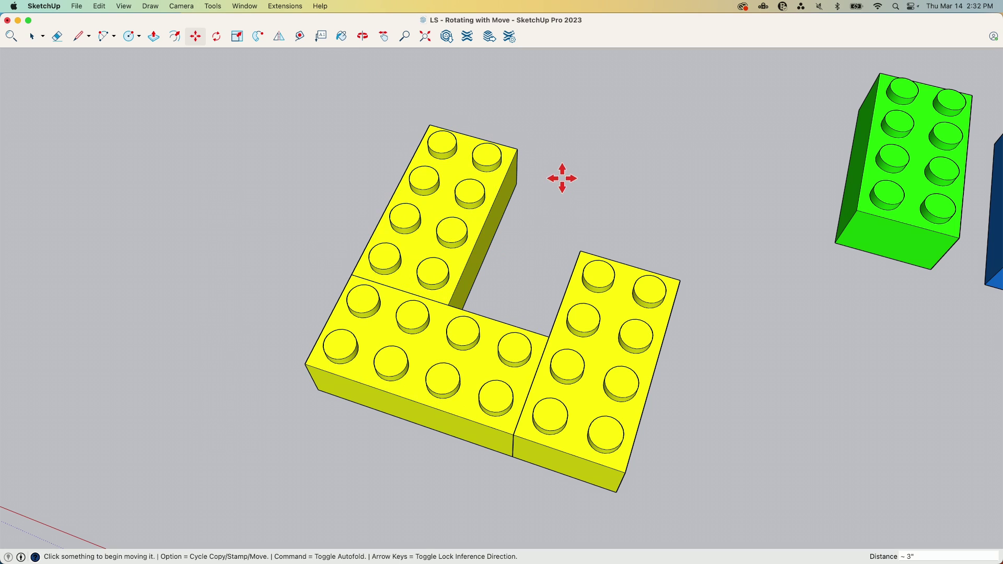
Step: Copy and turn a fourth yellow brick 90°, then fit it into the remaining gap
{"action": "key", "text": "alt"}
{"action": "left_click", "coordinate": [448, 189]}
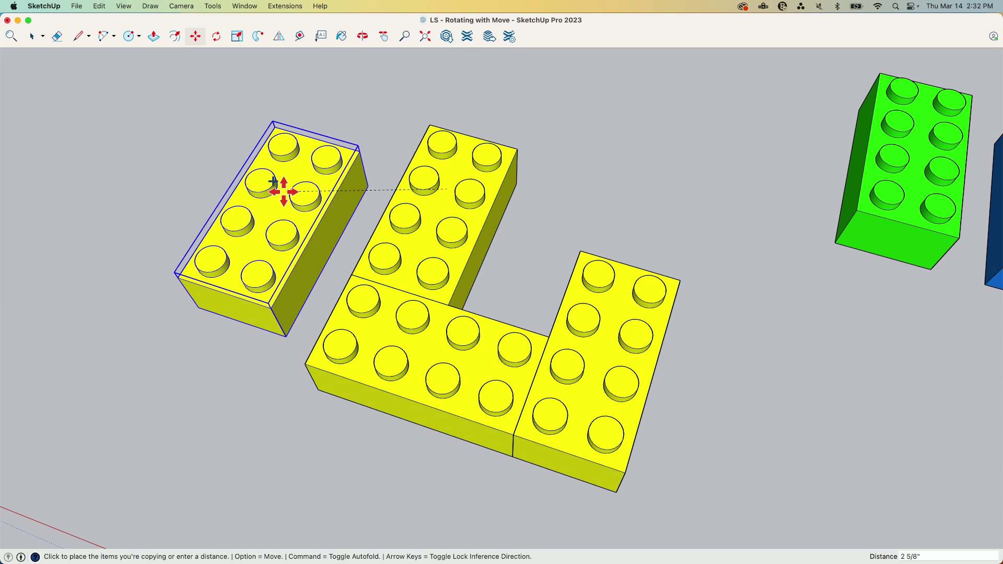
{"action": "left_click", "coordinate": [244, 178]}
{"action": "key", "text": "q"}
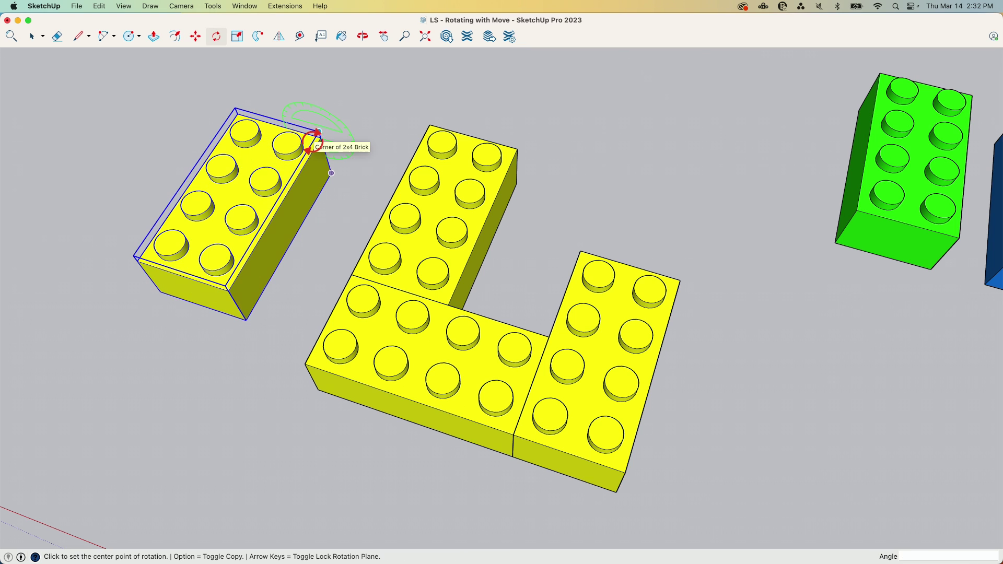
{"action": "key", "text": "Escape"}
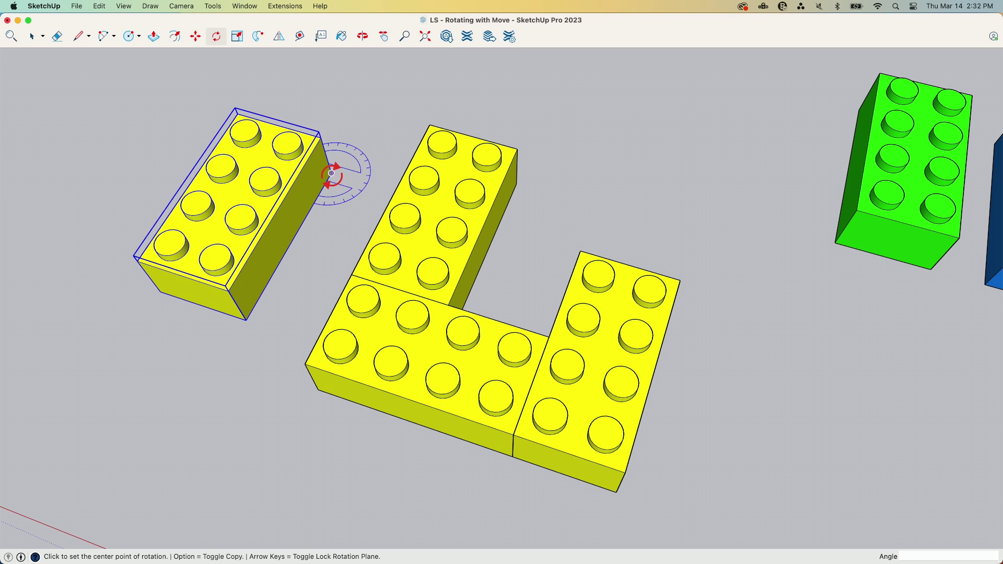
{"action": "left_click", "coordinate": [331, 173]}
{"action": "left_click", "coordinate": [310, 219]}
{"action": "left_click", "coordinate": [370, 178]}
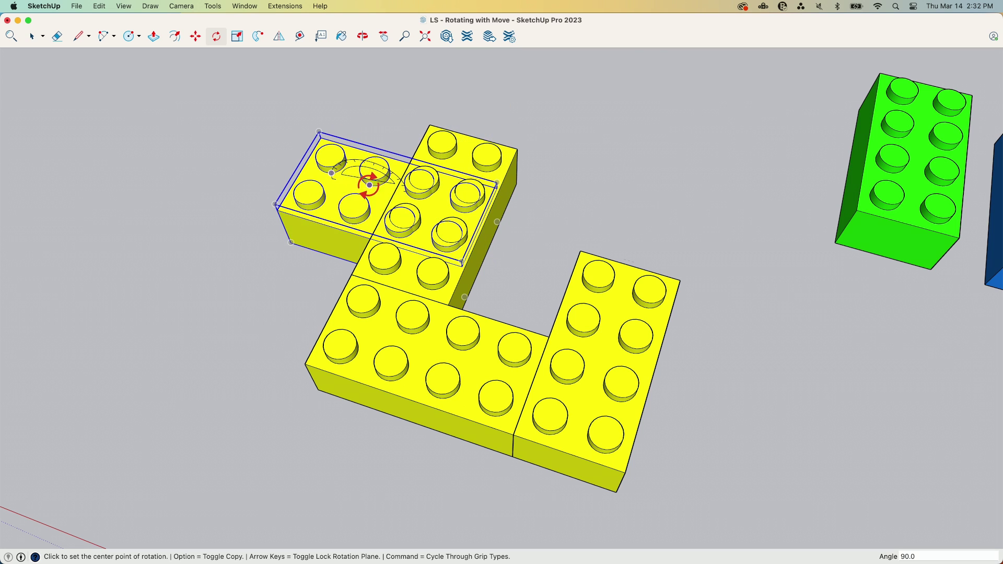
{"action": "key", "text": "m"}
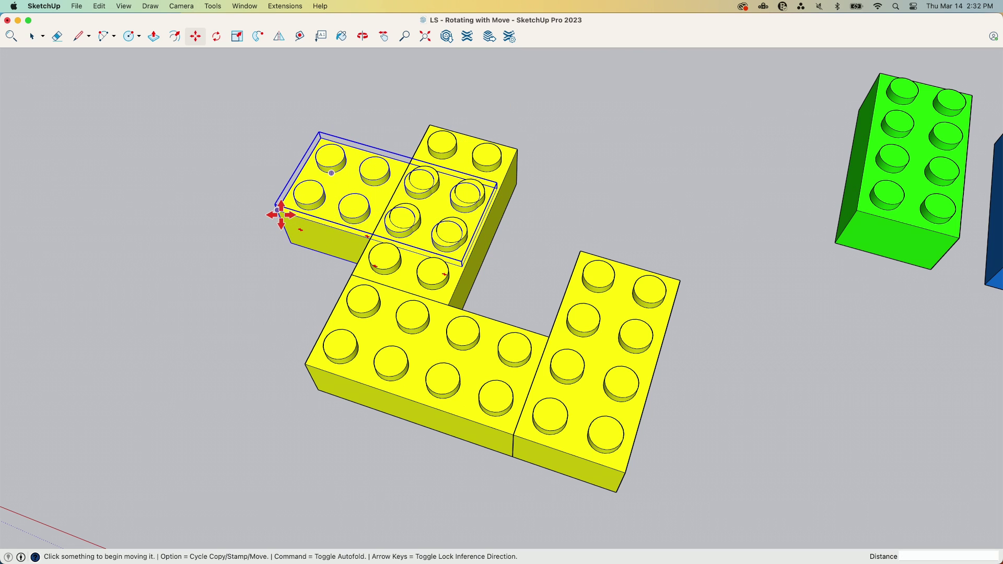
{"action": "left_click", "coordinate": [276, 207]}
{"action": "left_click", "coordinate": [527, 208]}
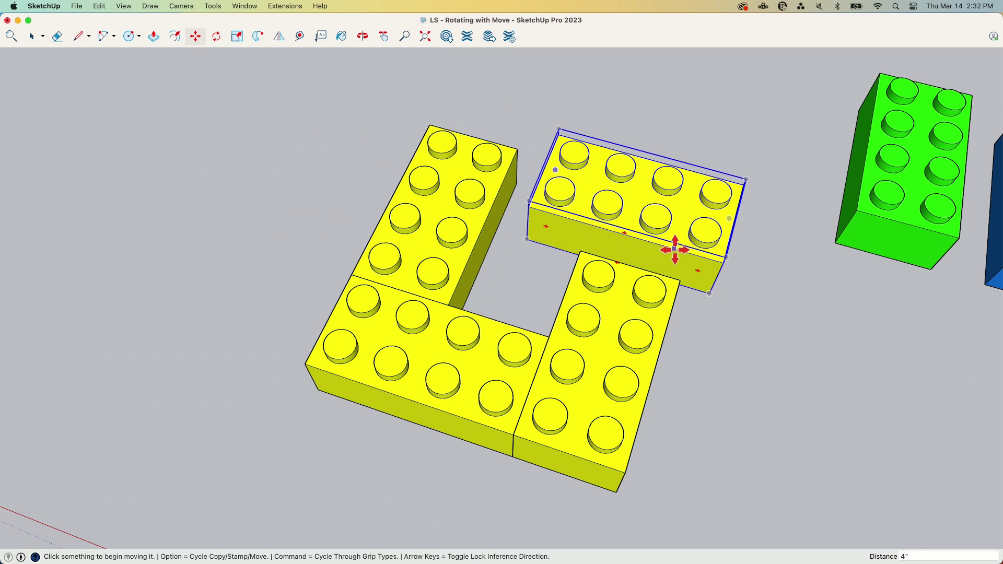
{"action": "left_click", "coordinate": [712, 259]}
{"action": "left_click", "coordinate": [678, 276]}
{"action": "middle_click_drag", "start_coordinate": [677, 280], "coordinate": [527, 235]}
Step: Move the loose green brick in front of the yellow ring
{"action": "scroll", "coordinate": [527, 235], "scroll_direction": "down", "scroll_amount": 5}
{"action": "middle_click_drag", "start_coordinate": [707, 430], "coordinate": [806, 457]}
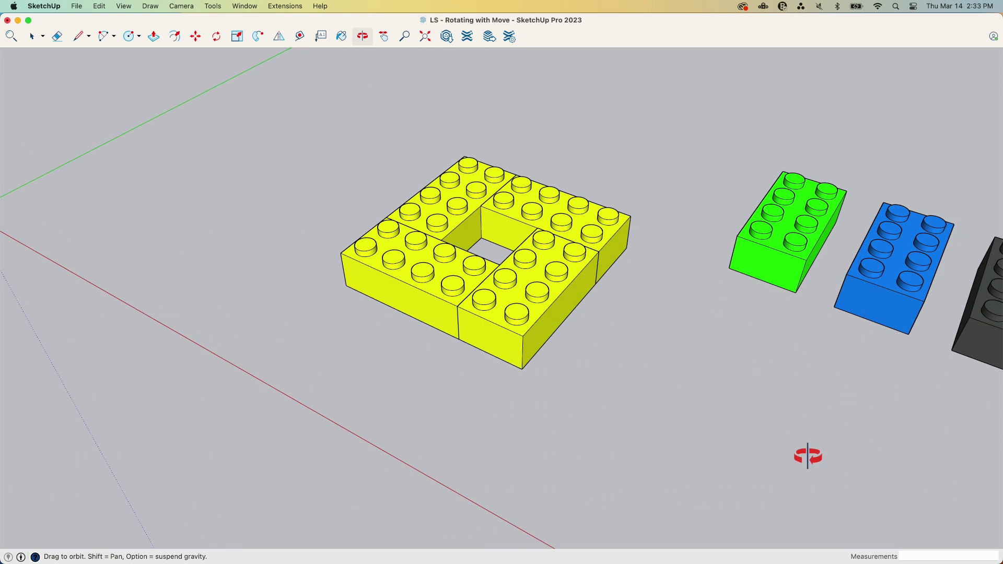
{"action": "key", "text": "space"}
{"action": "left_click", "coordinate": [779, 252]}
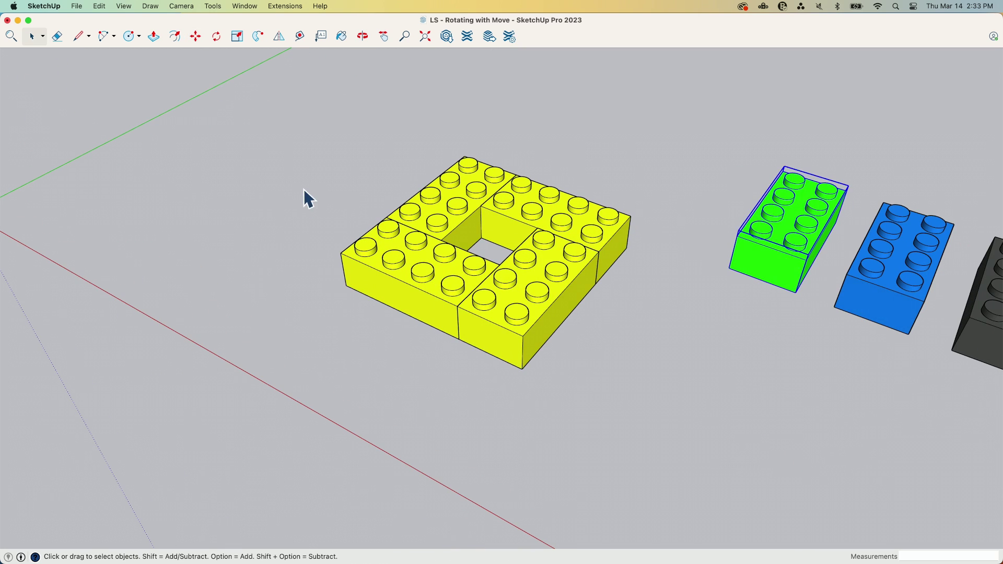
{"action": "scroll", "coordinate": [305, 197], "scroll_direction": "down", "scroll_amount": 3}
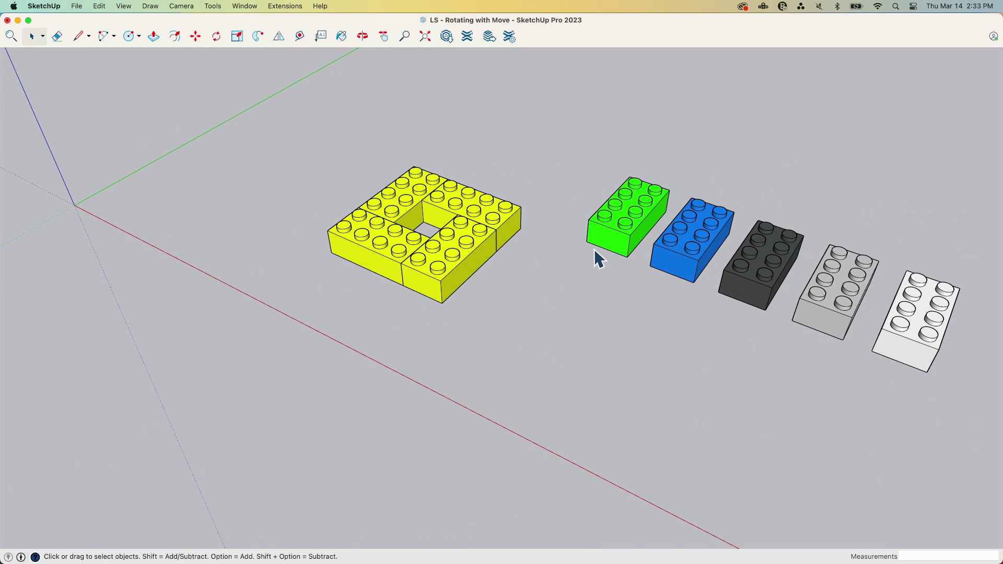
{"action": "key", "text": "m"}
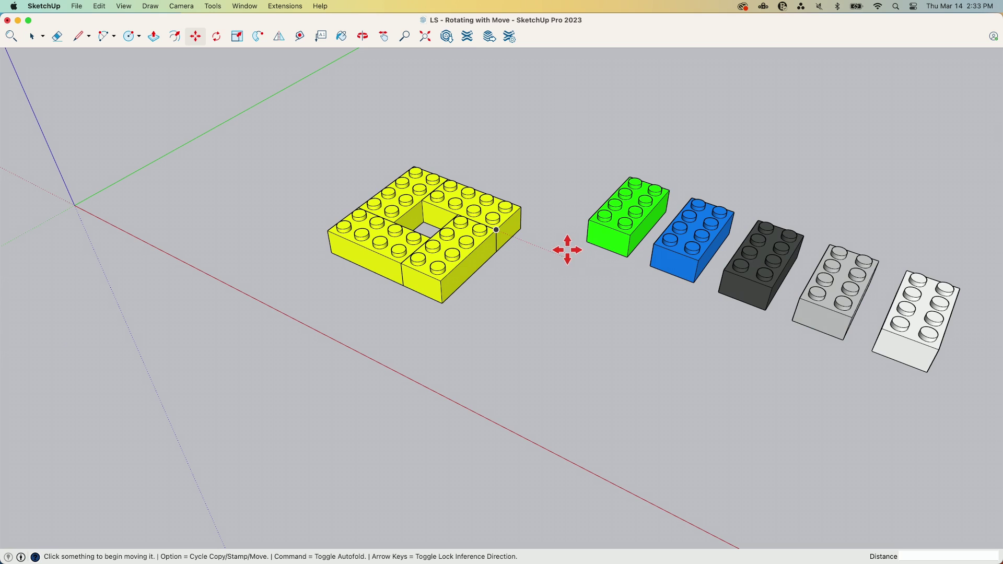
{"action": "left_click", "coordinate": [619, 254]}
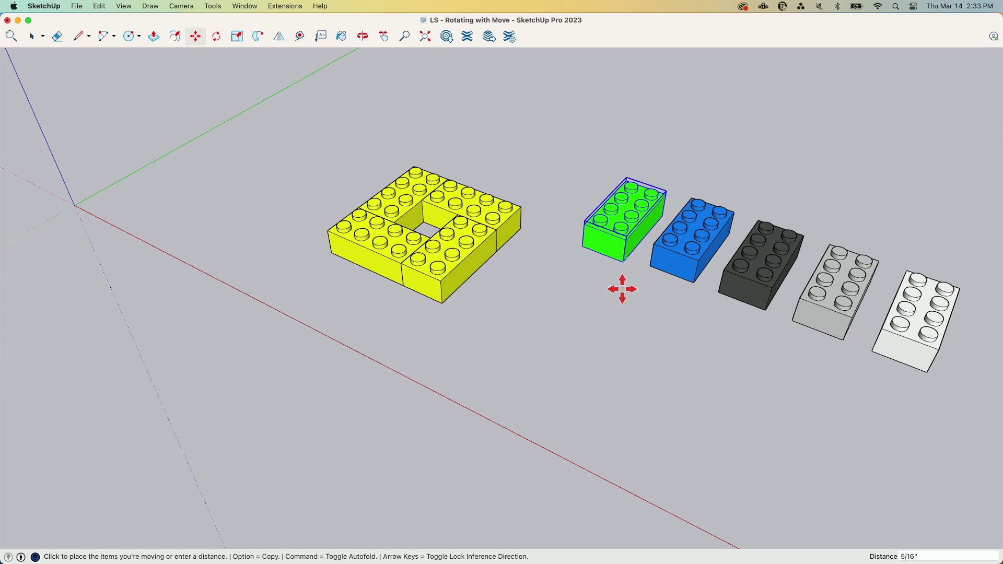
{"action": "left_click", "coordinate": [532, 377]}
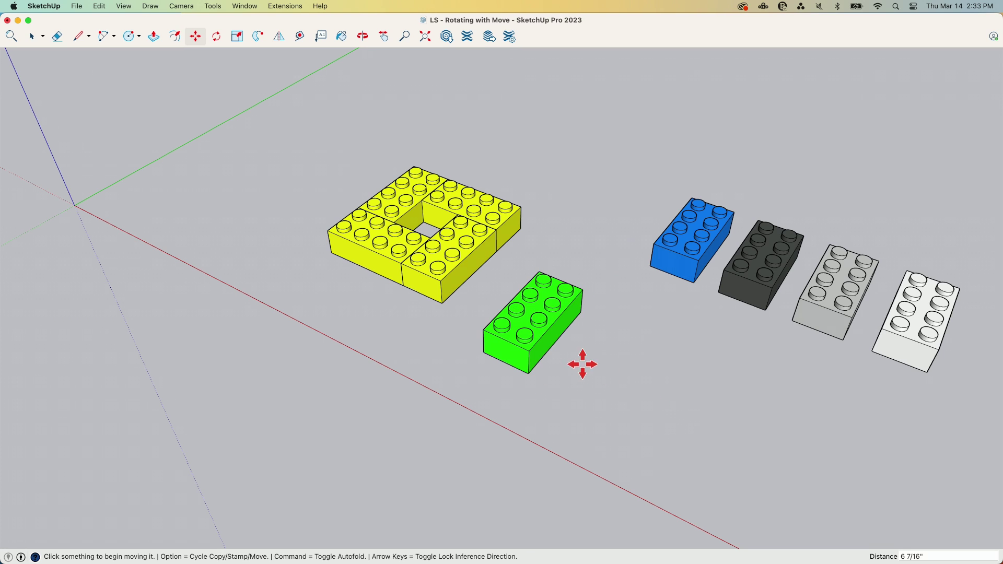
Step: Copy the green brick and snap the copy against it to form an L
{"action": "left_click", "coordinate": [532, 374], "text": "alt"}
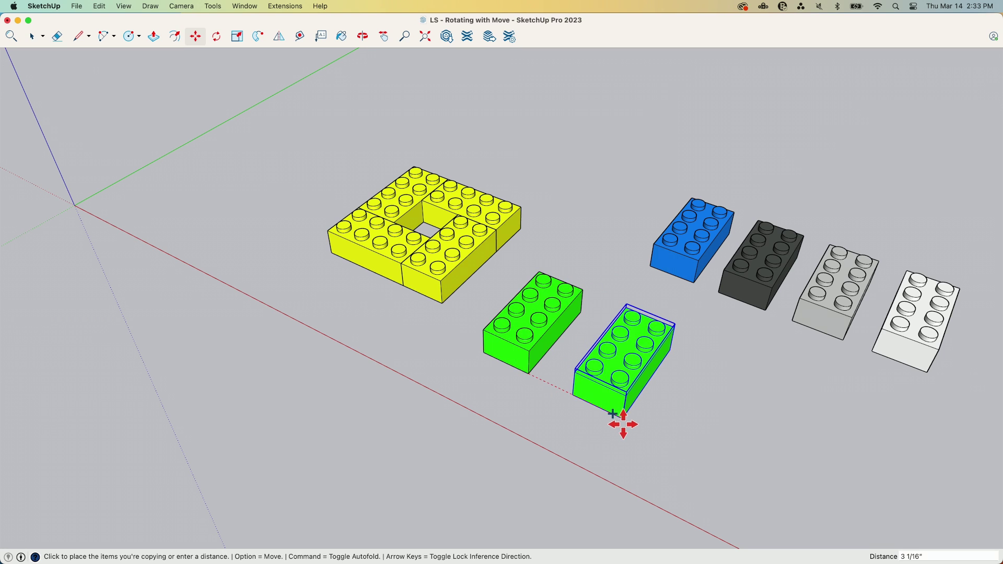
{"action": "left_click", "coordinate": [627, 419]}
{"action": "mouse_move", "coordinate": [650, 322]}
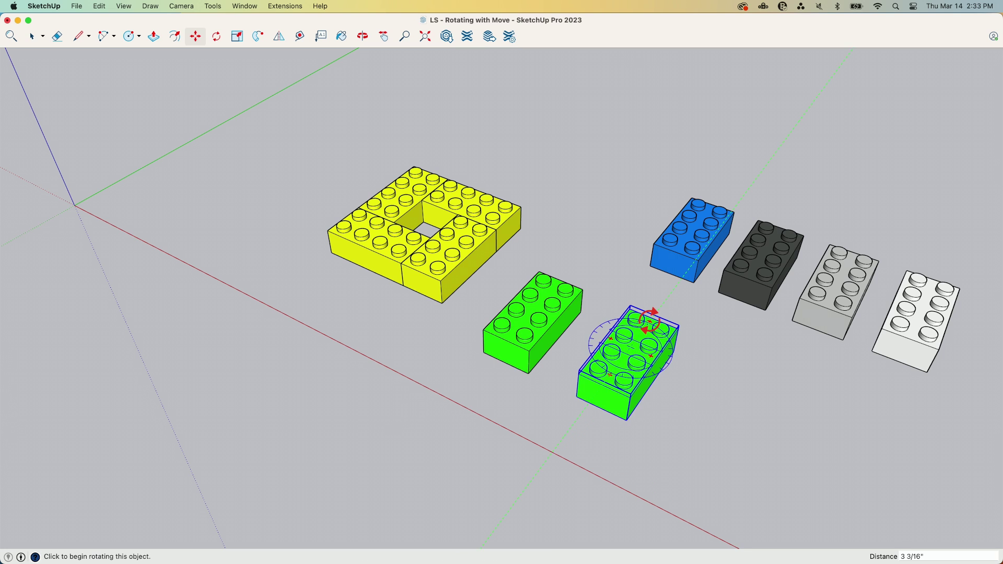
{"action": "scroll", "coordinate": [649, 322], "scroll_direction": "up", "scroll_amount": 5}
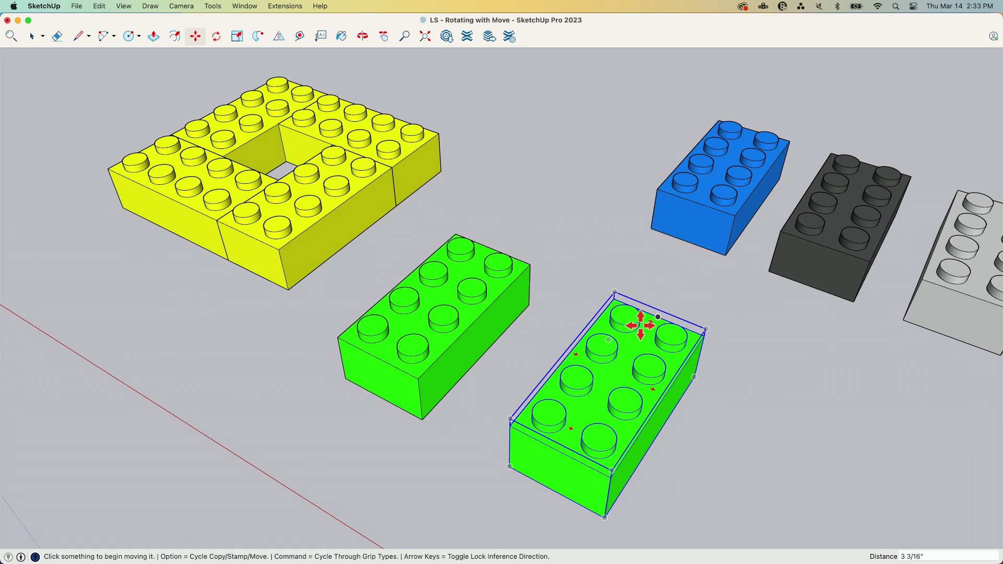
{"action": "left_click", "coordinate": [653, 321]}
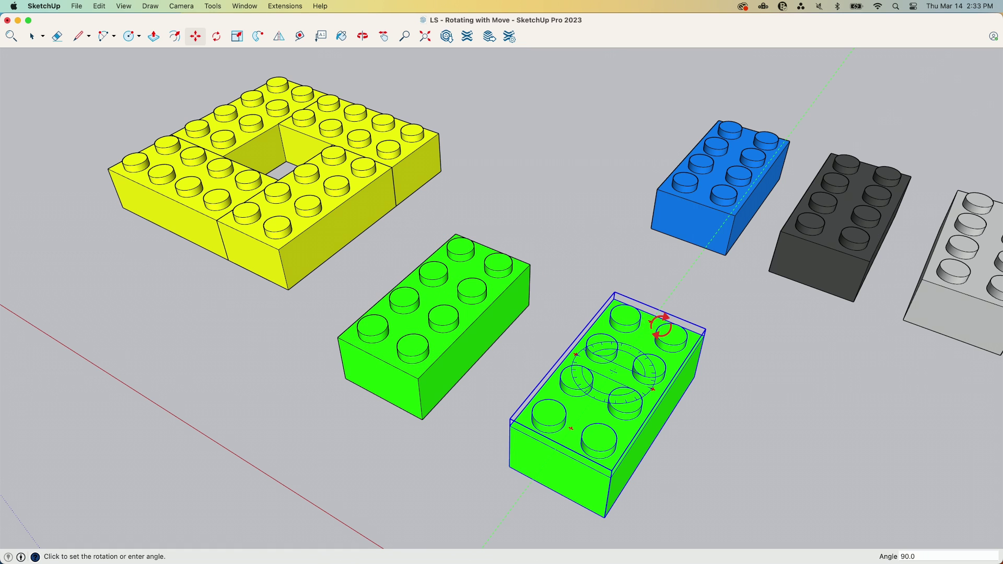
{"action": "key", "text": "Escape"}
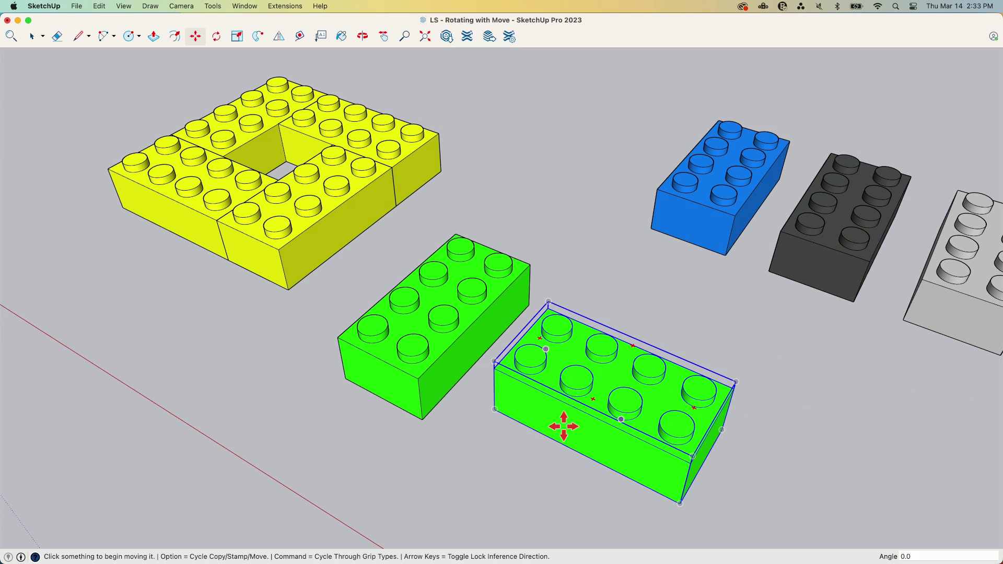
{"action": "left_click", "coordinate": [494, 411]}
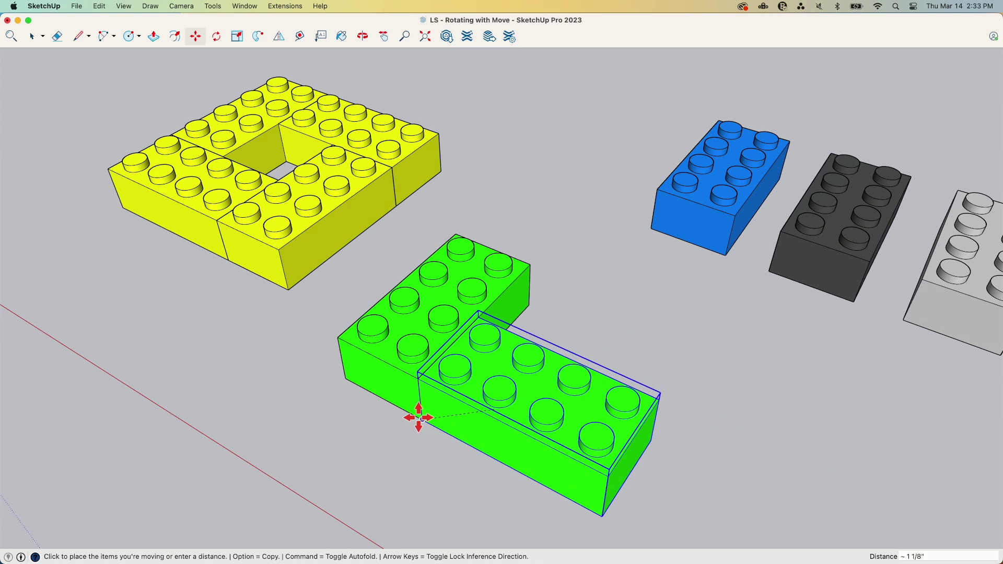
{"action": "left_click", "coordinate": [417, 422]}
Step: Place a third green brick copy in front of the L, turned -90°
{"action": "mouse_move", "coordinate": [515, 392]}
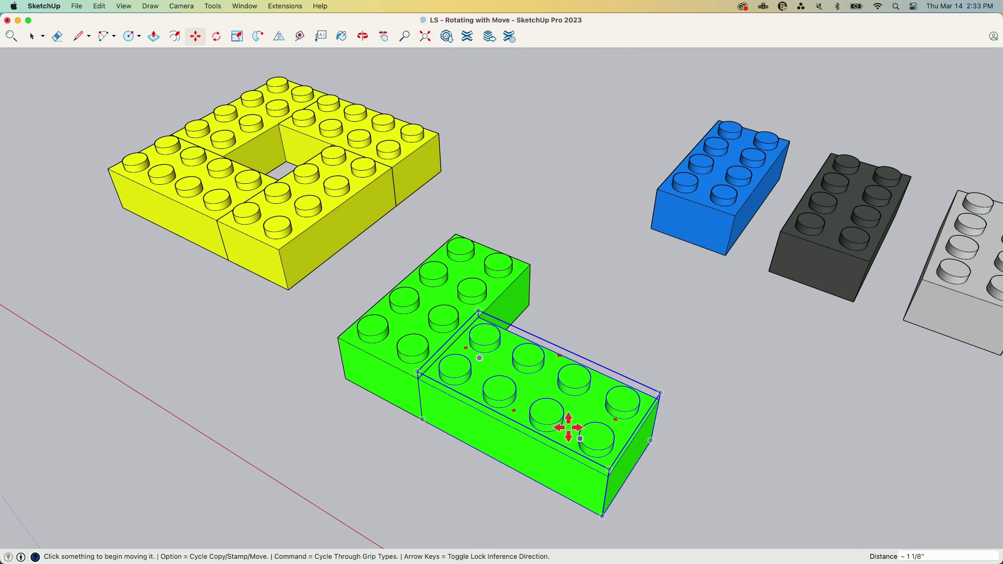
{"action": "scroll", "coordinate": [356, 258], "scroll_direction": "down", "scroll_amount": 3}
{"action": "left_click", "coordinate": [471, 356]}
{"action": "key", "text": "alt"}
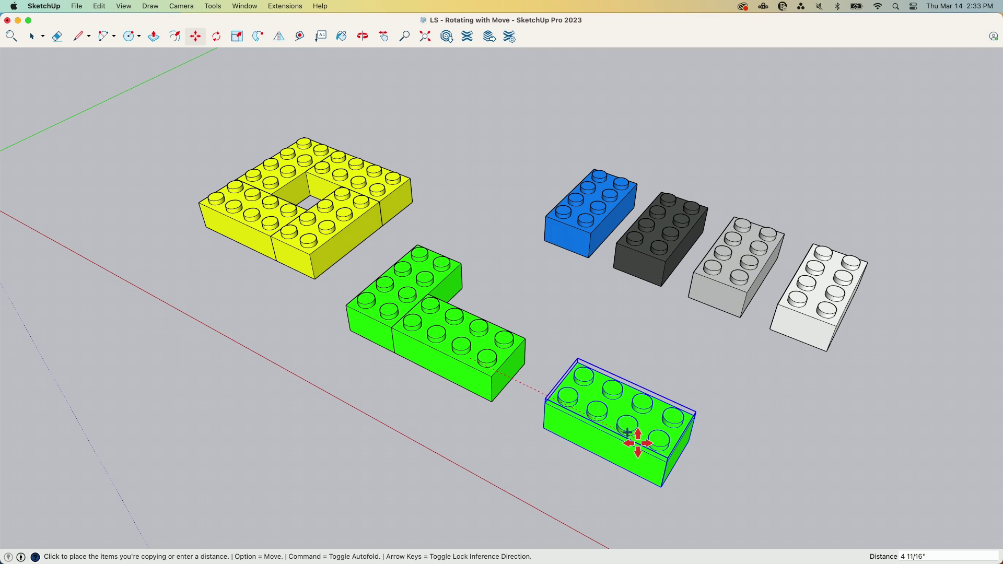
{"action": "left_click", "coordinate": [637, 443]}
{"action": "scroll", "coordinate": [678, 424], "scroll_direction": "up", "scroll_amount": 2}
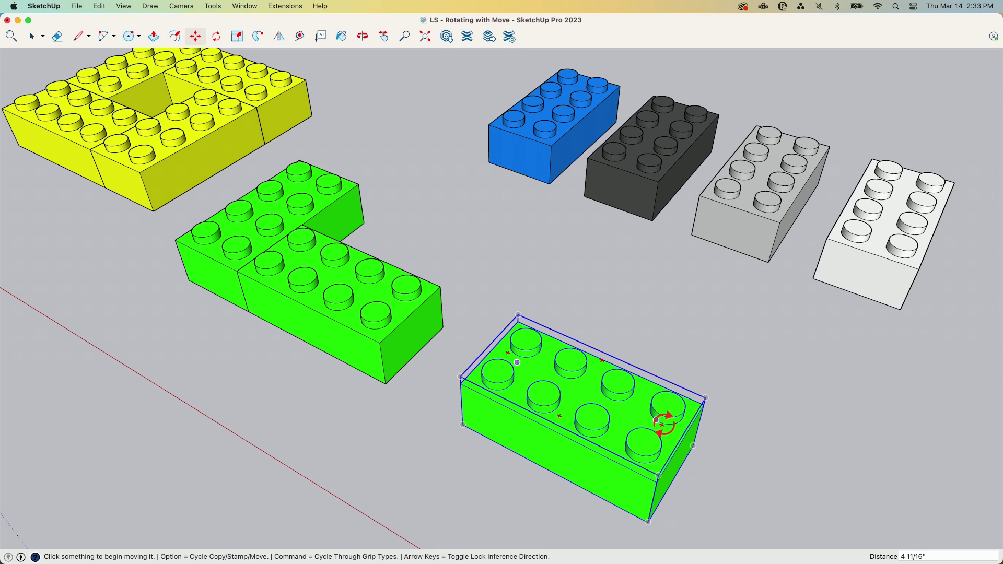
{"action": "left_click", "coordinate": [663, 423]}
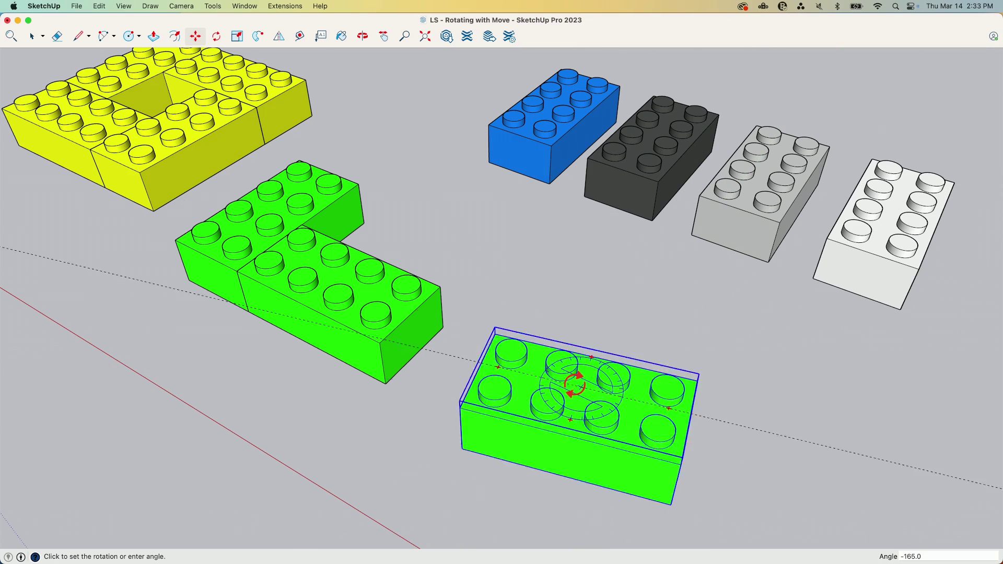
{"action": "left_click", "coordinate": [526, 447]}
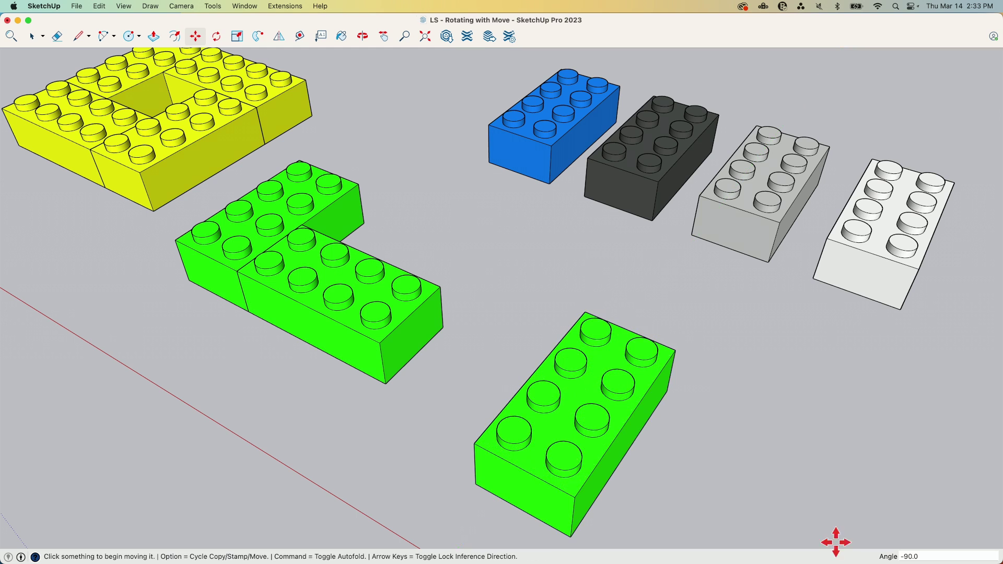
{"action": "middle_click_drag", "start_coordinate": [716, 466], "coordinate": [661, 381]}
{"action": "scroll", "coordinate": [465, 321], "scroll_direction": "up", "scroll_amount": 3}
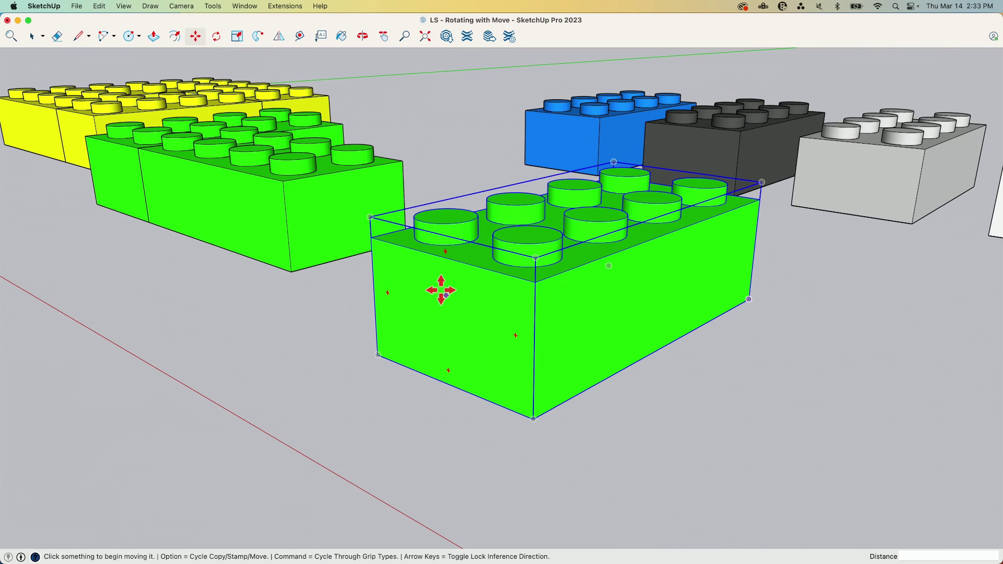
{"action": "scroll", "coordinate": [442, 291], "scroll_direction": "up", "scroll_amount": 2}
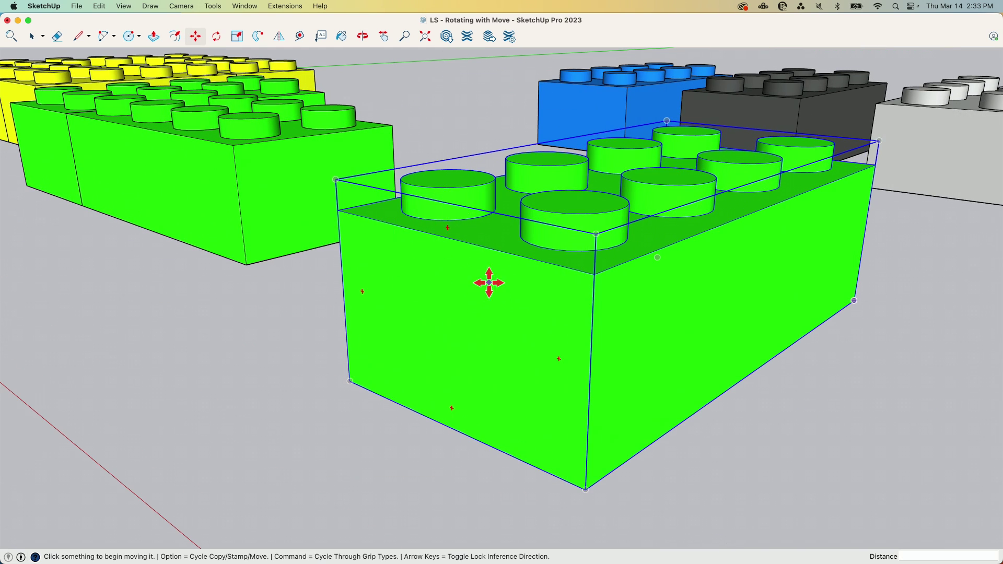
{"action": "key", "text": "super"}
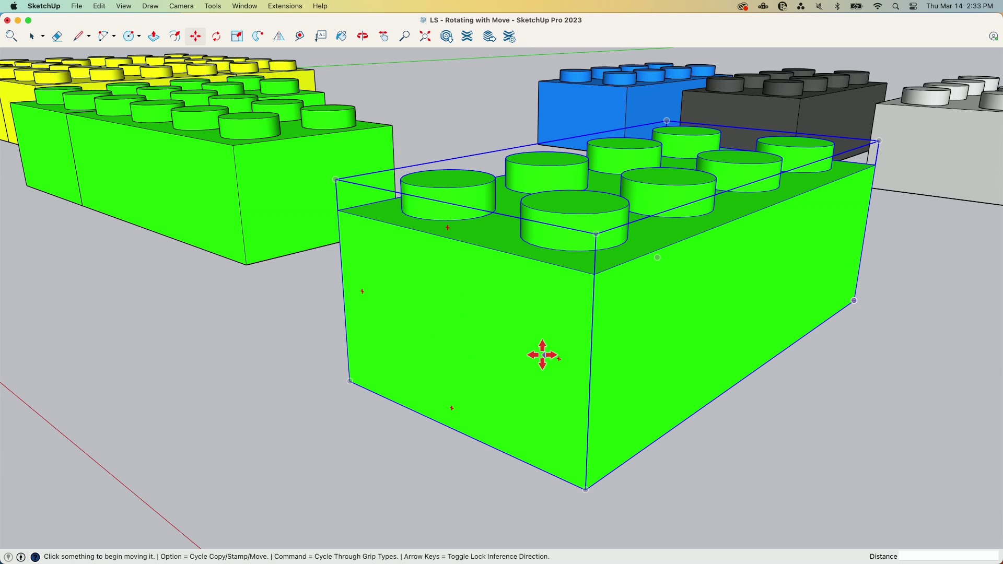
{"action": "left_click", "coordinate": [557, 359]}
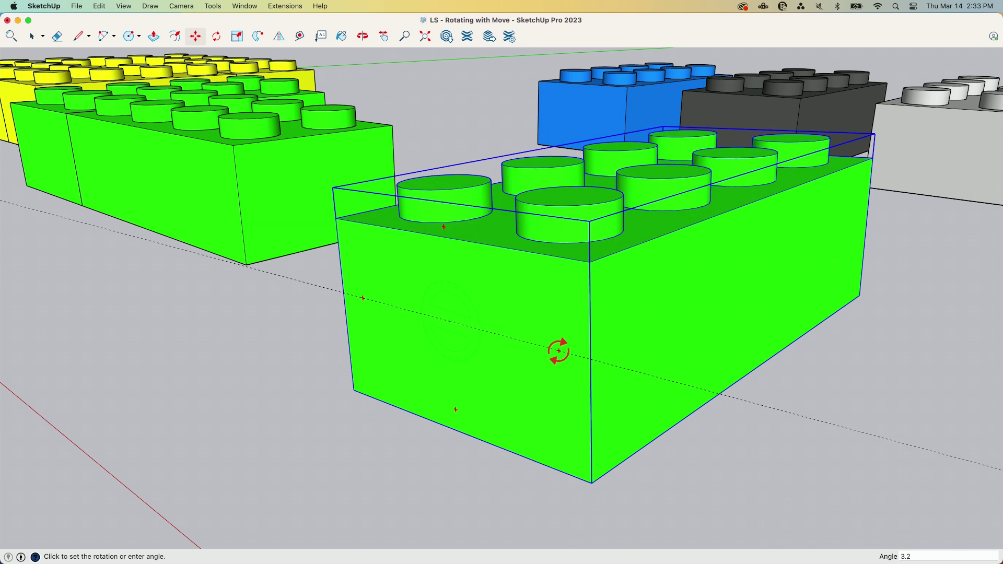
{"action": "left_click", "coordinate": [556, 355]}
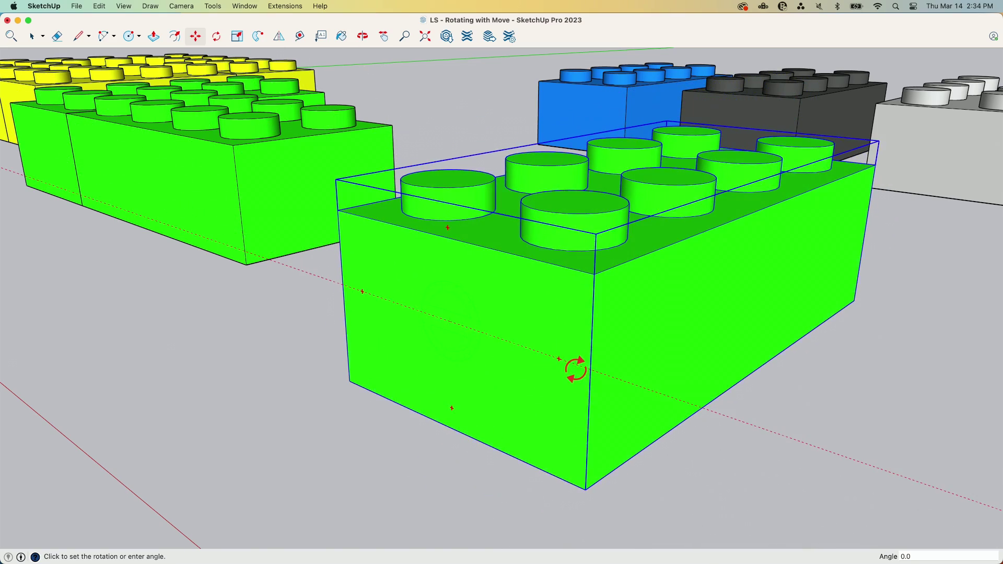
{"action": "left_click", "coordinate": [562, 455]}
{"action": "scroll", "coordinate": [470, 313], "scroll_direction": "down", "scroll_amount": 3}
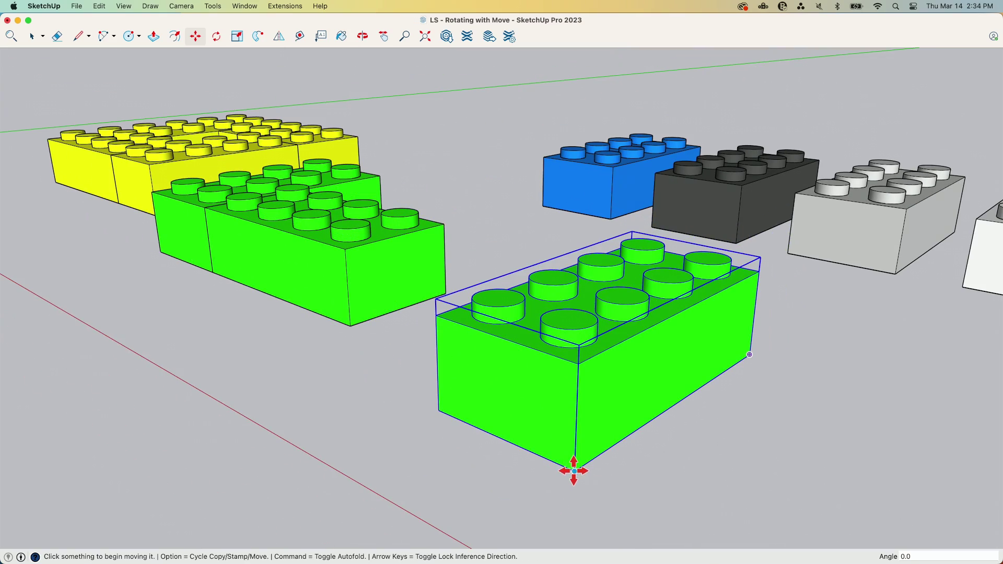
Step: Set the loose green brick beside the others and move the left green brick lower right
{"action": "left_click", "coordinate": [574, 471]}
{"action": "left_click", "coordinate": [426, 271]}
{"action": "middle_click_drag", "start_coordinate": [425, 272], "coordinate": [529, 289]}
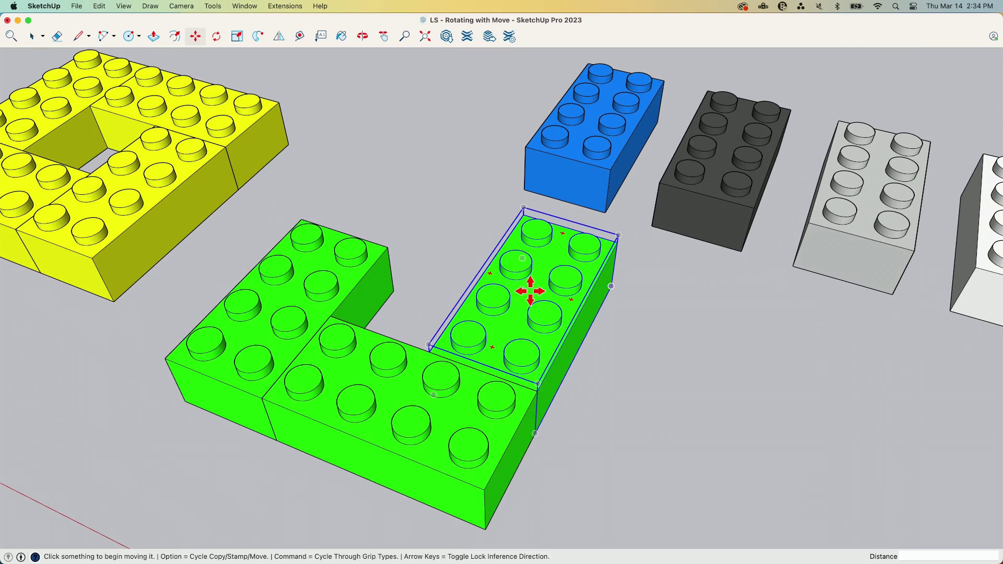
{"action": "left_click", "coordinate": [304, 283]}
{"action": "scroll", "coordinate": [529, 233], "scroll_direction": "down", "scroll_amount": 3}
{"action": "left_click", "coordinate": [668, 376]}
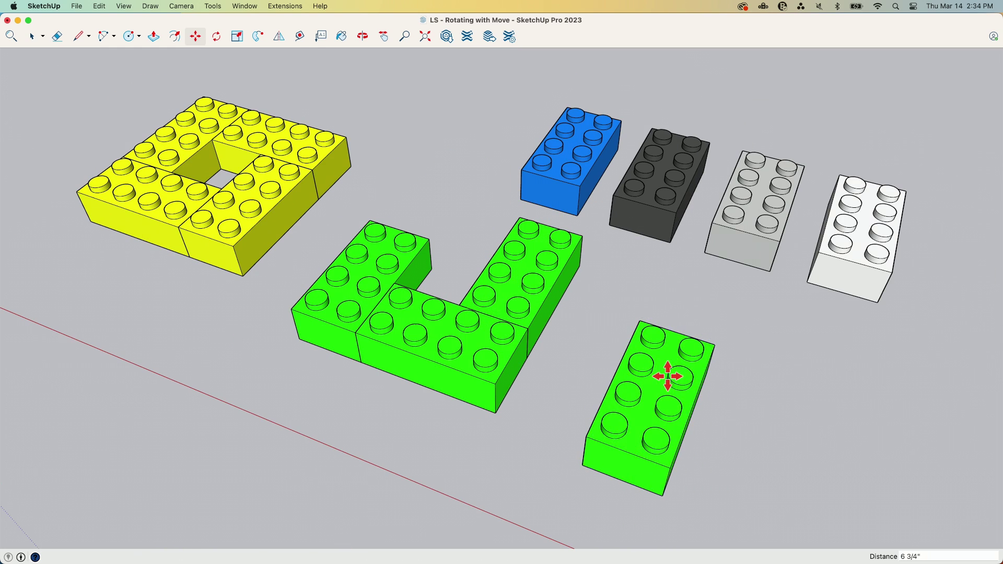
Step: Turn that green brick 90° and fit it in to close the green ring
{"action": "left_click", "coordinate": [216, 36]}
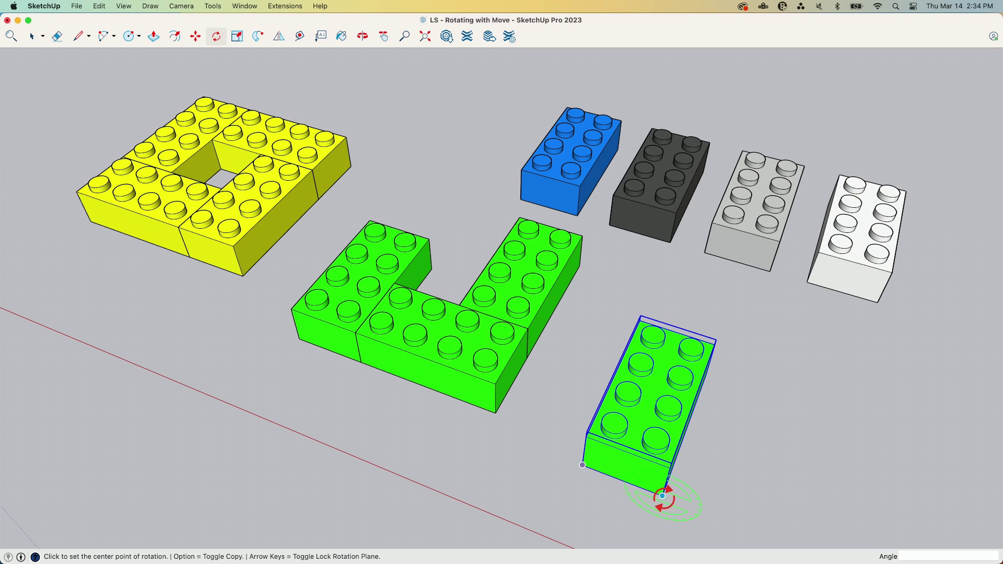
{"action": "left_click", "coordinate": [663, 496]}
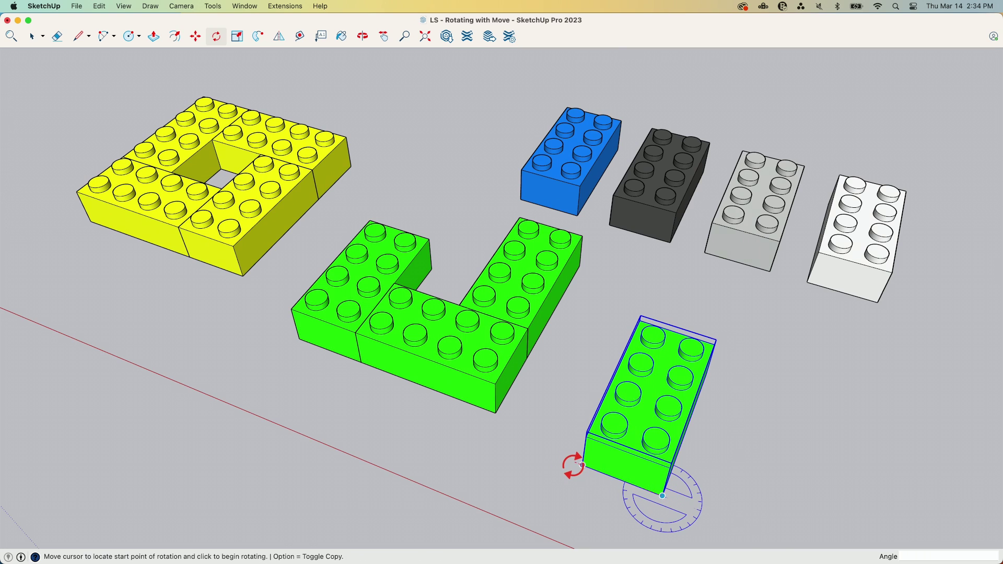
{"action": "left_click", "coordinate": [581, 464]}
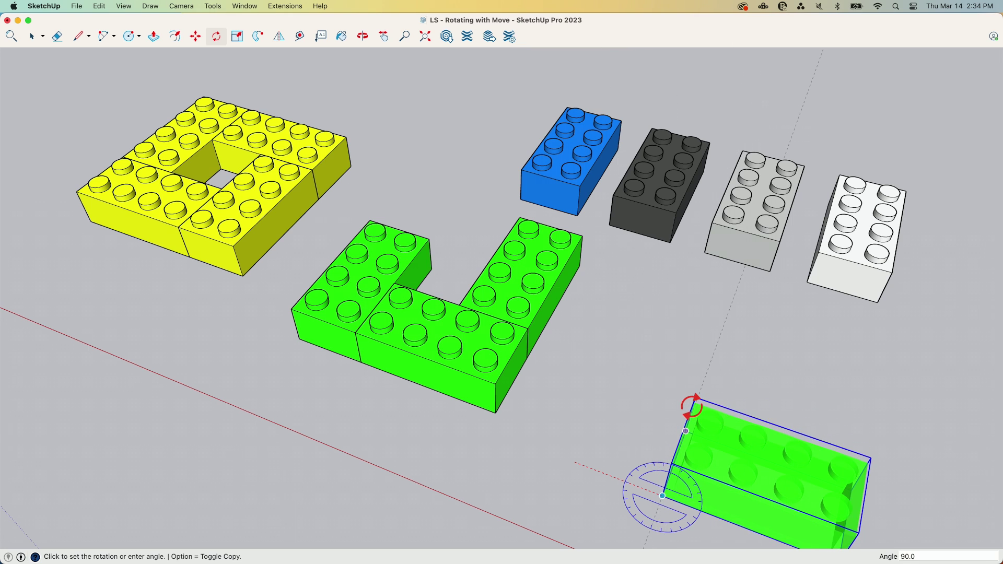
{"action": "left_click", "coordinate": [691, 406]}
{"action": "key", "text": "m"}
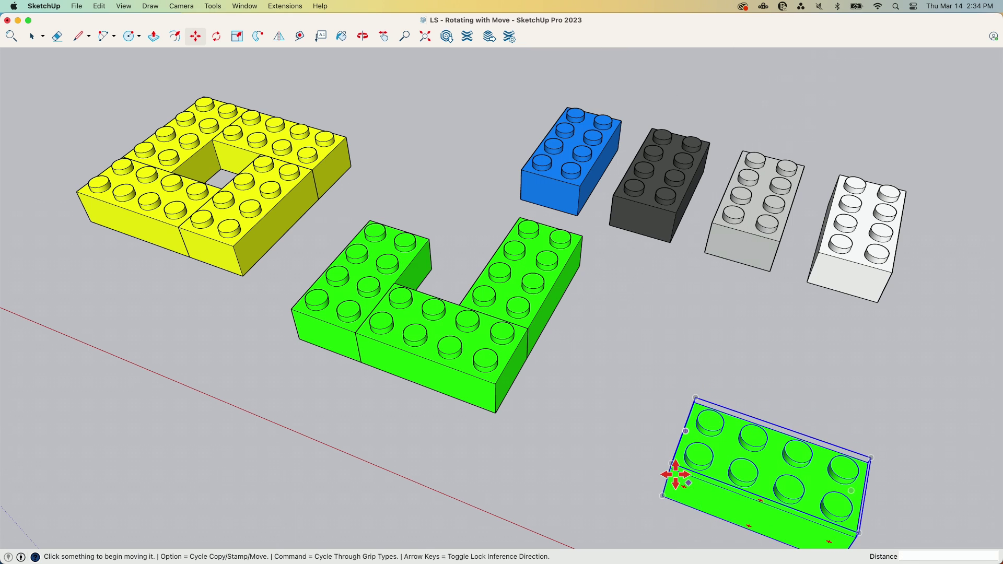
{"action": "left_click", "coordinate": [671, 465]}
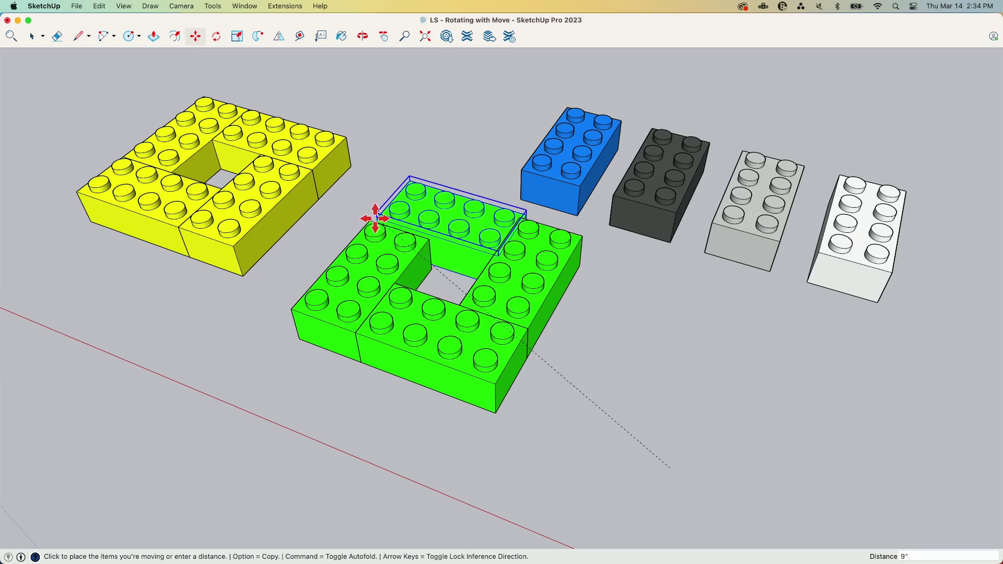
{"action": "left_click", "coordinate": [370, 217]}
{"action": "middle_click_drag", "start_coordinate": [677, 392], "coordinate": [576, 293]}
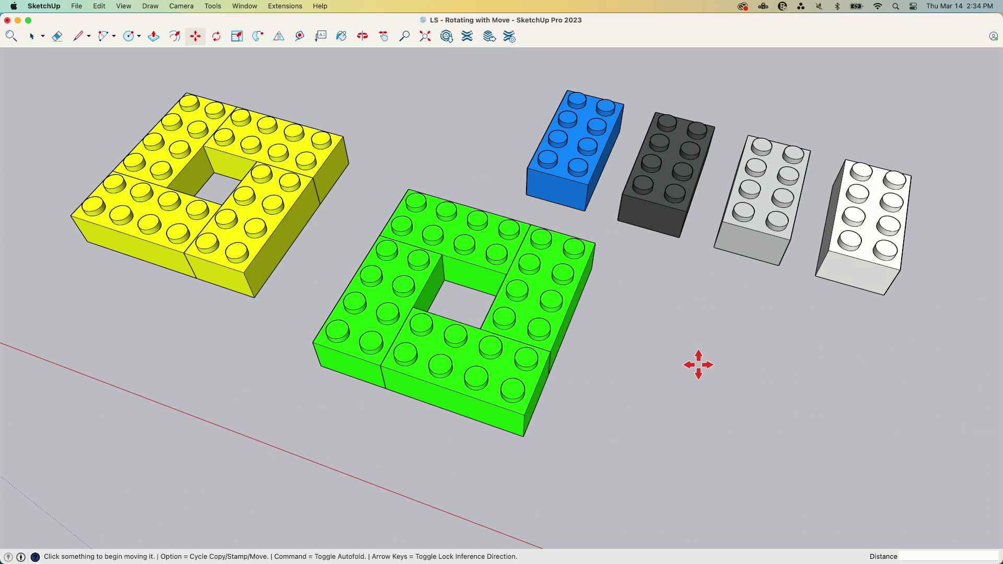
{"action": "middle_click_drag", "start_coordinate": [699, 365], "coordinate": [730, 365]}
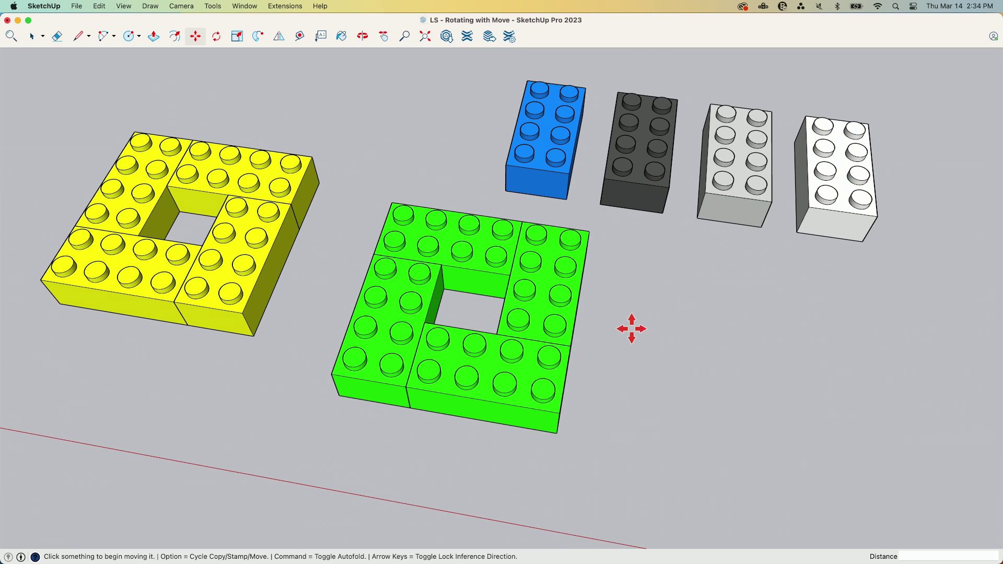
Step: Move the blue brick lower right and join a 90°-turned copy to it in an L
{"action": "left_click", "coordinate": [550, 185]}
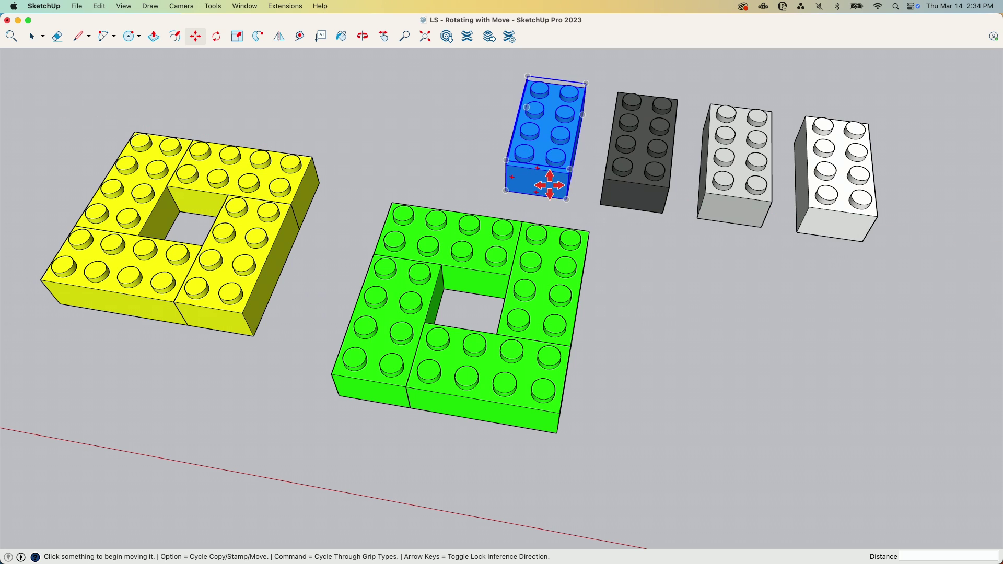
{"action": "left_click", "coordinate": [878, 487]}
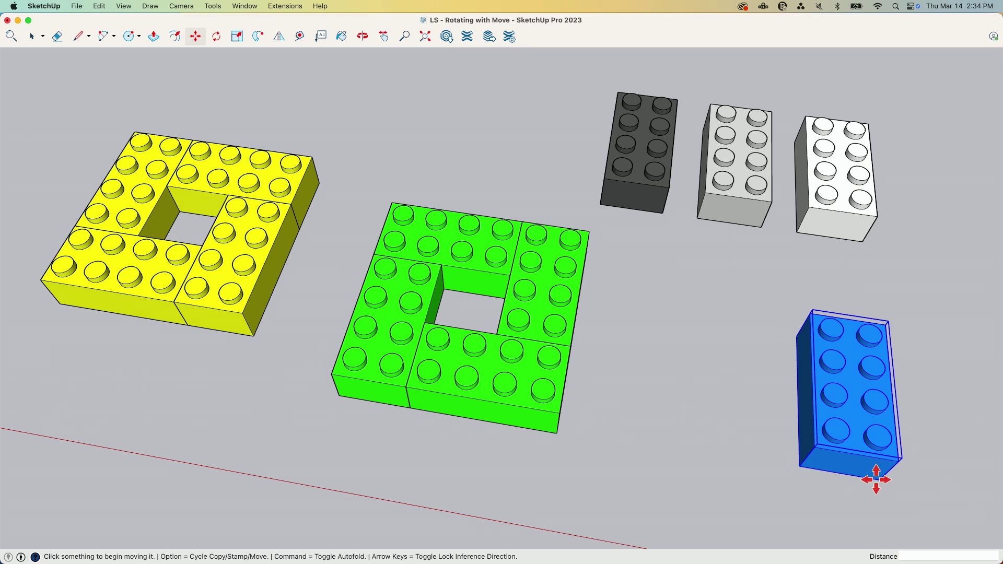
{"action": "left_click", "coordinate": [877, 479]}
{"action": "key", "text": "alt"}
{"action": "left_click", "coordinate": [732, 454]}
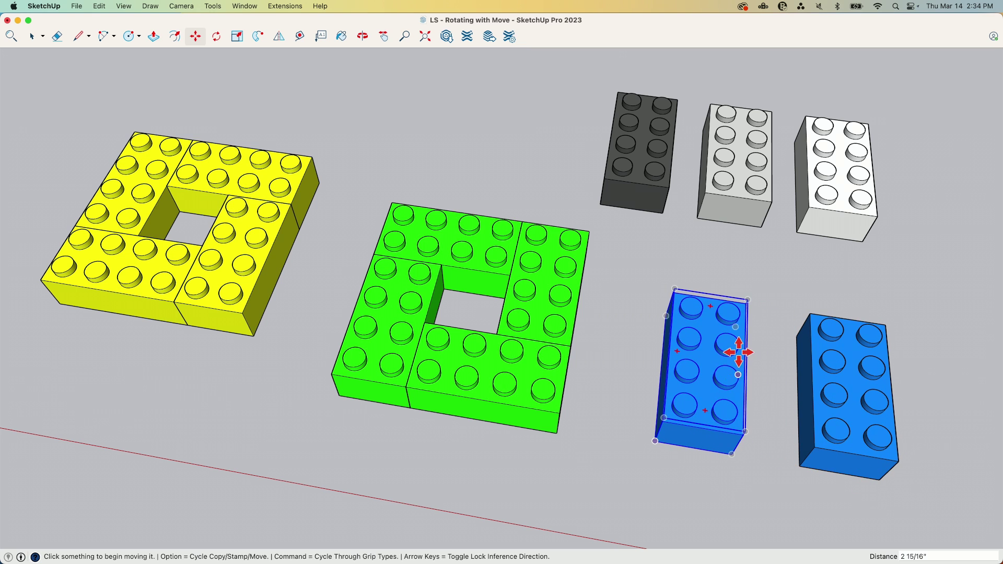
{"action": "left_click", "coordinate": [714, 303]}
{"action": "left_click", "coordinate": [766, 421]}
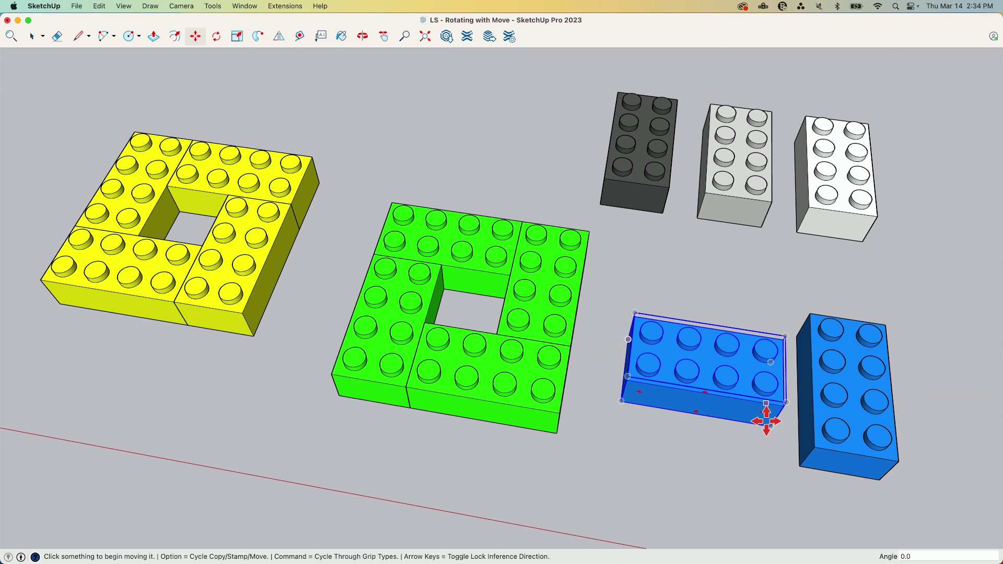
{"action": "left_click", "coordinate": [766, 421]}
{"action": "left_click", "coordinate": [800, 465]}
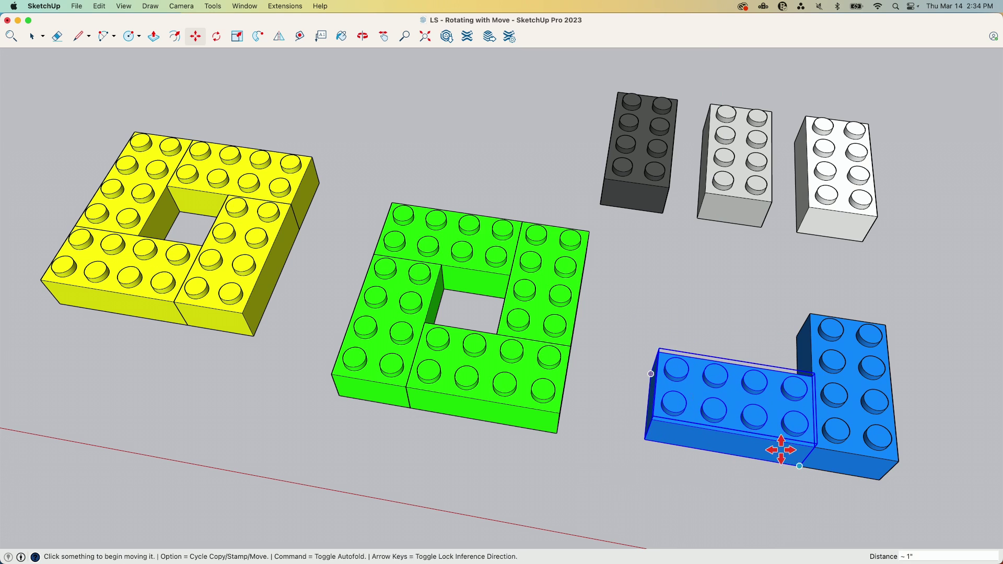
{"action": "left_click", "coordinate": [728, 417]}
{"action": "scroll", "coordinate": [582, 363], "scroll_direction": "down", "scroll_amount": 2}
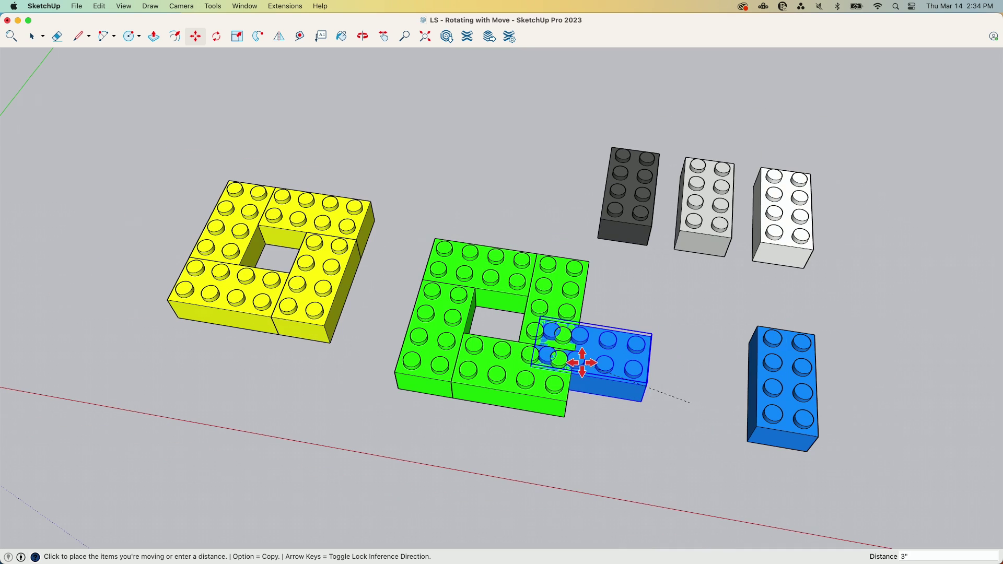
{"action": "left_click", "coordinate": [679, 376]}
Step: Add a third blue brick, turned 90°, onto the L to make a U
{"action": "key", "text": "alt"}
{"action": "left_click", "coordinate": [679, 376]}
{"action": "left_click", "coordinate": [915, 352]}
{"action": "left_click", "coordinate": [969, 345]}
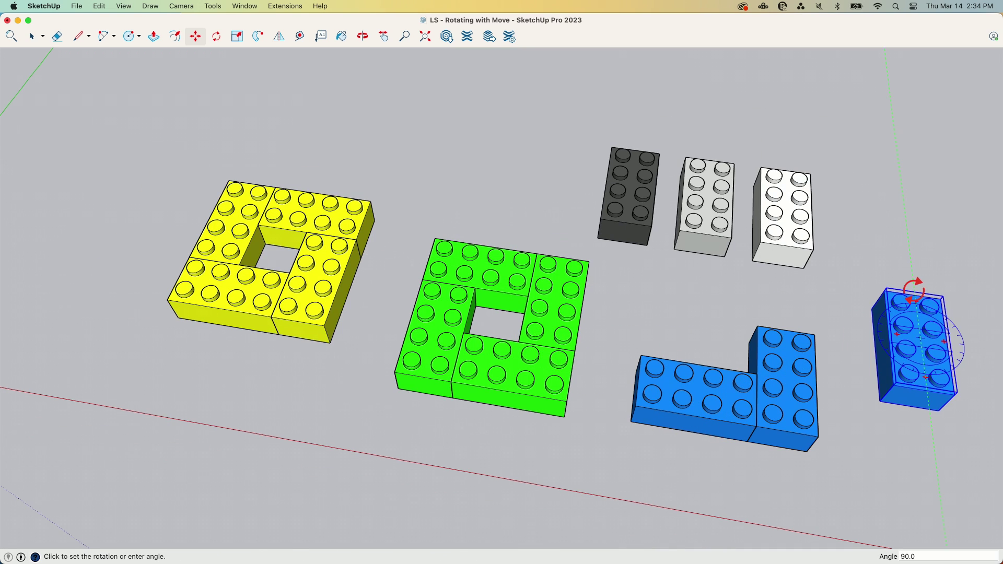
{"action": "left_click", "coordinate": [911, 287]}
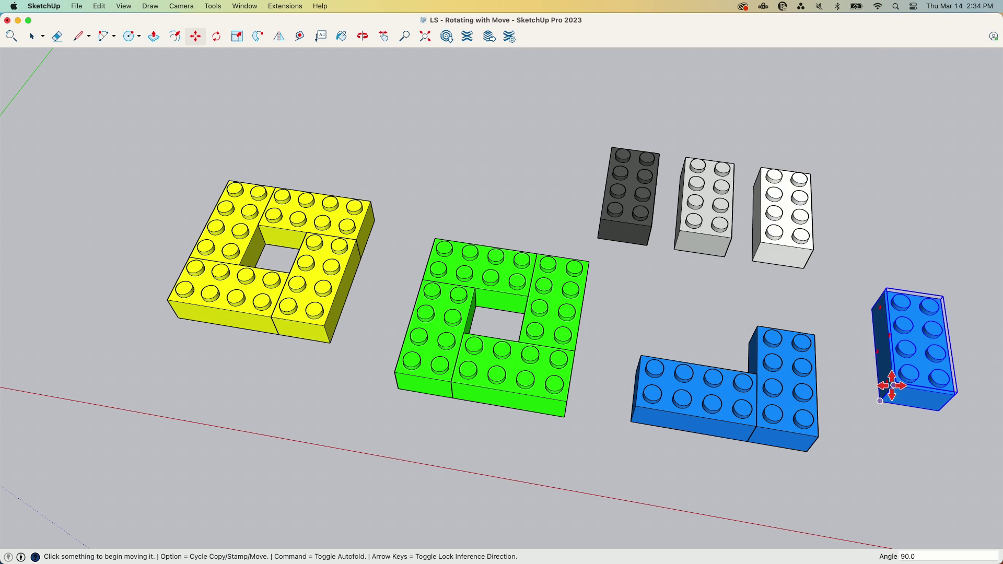
{"action": "left_click", "coordinate": [890, 386]}
{"action": "left_click", "coordinate": [640, 355]}
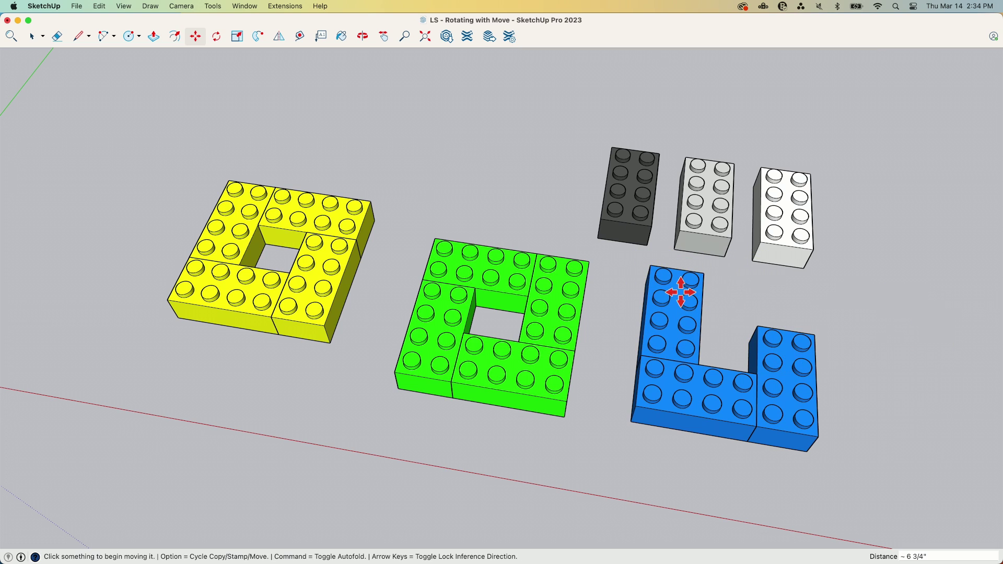
Step: Copy and turn a fourth blue brick crosswise and drop it into the U's gap
{"action": "key", "text": "alt"}
{"action": "left_click", "coordinate": [665, 314]}
{"action": "left_click", "coordinate": [882, 329]}
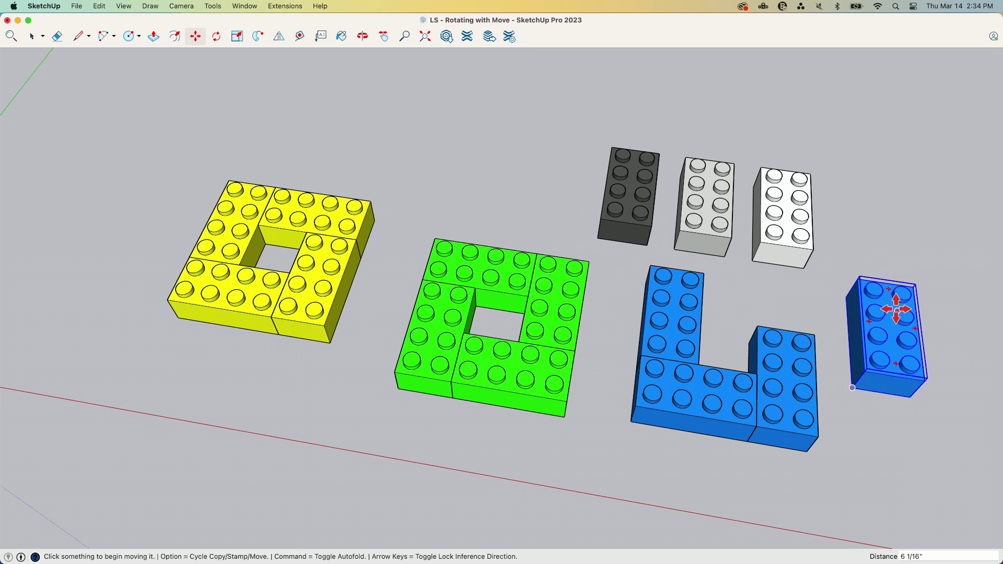
{"action": "left_click", "coordinate": [888, 287]}
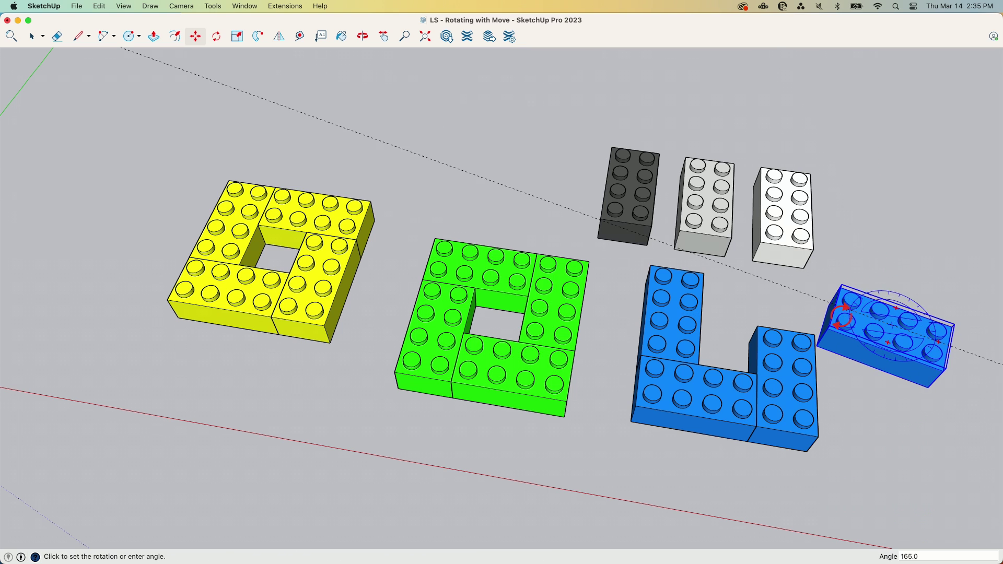
{"action": "left_click", "coordinate": [840, 318]}
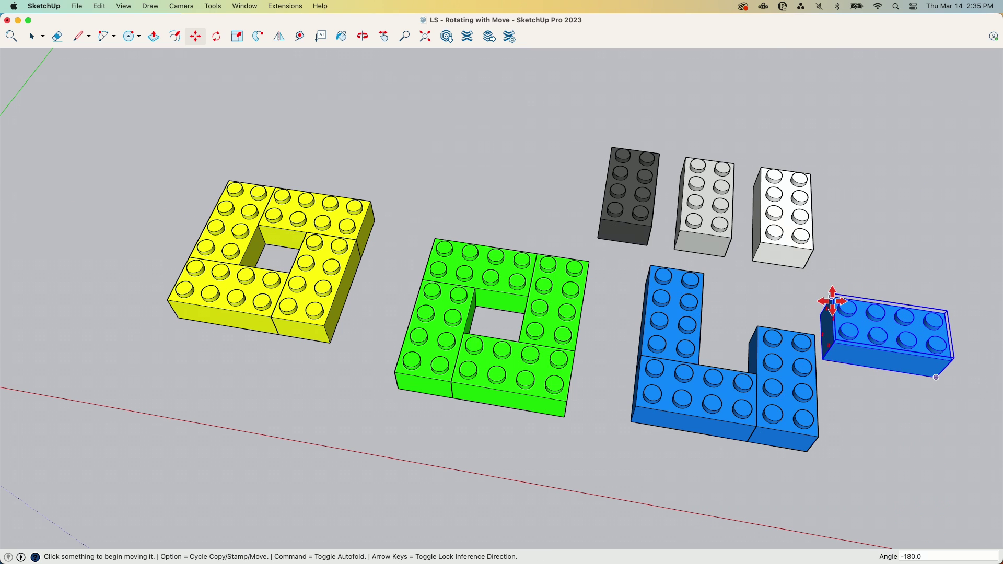
{"action": "left_click", "coordinate": [833, 301]}
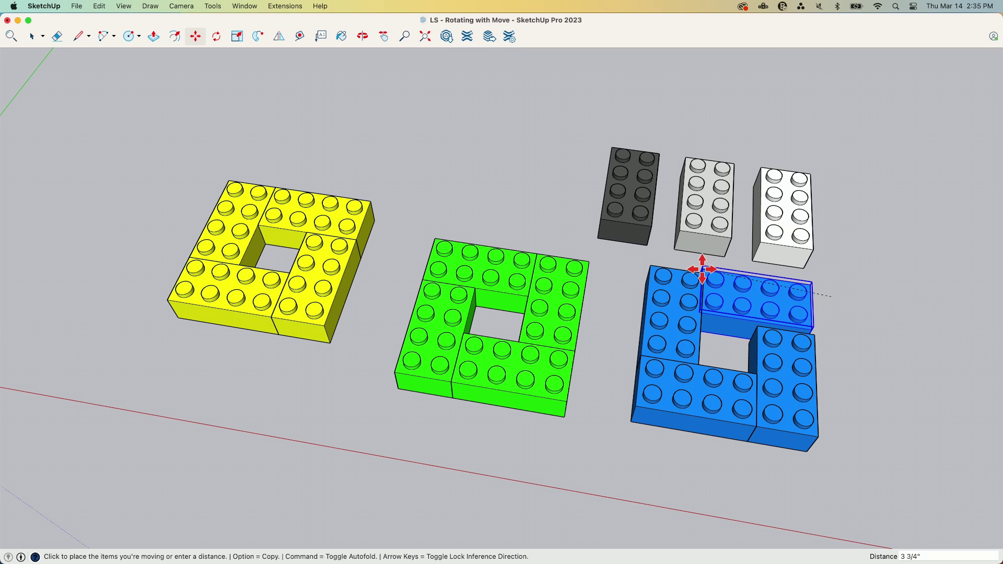
{"action": "left_click", "coordinate": [703, 272]}
{"action": "middle_click_drag", "start_coordinate": [896, 425], "coordinate": [464, 361]}
{"action": "scroll", "coordinate": [464, 360], "scroll_direction": "up", "scroll_amount": 5}
{"action": "scroll", "coordinate": [464, 360], "scroll_direction": "down", "scroll_amount": 2}
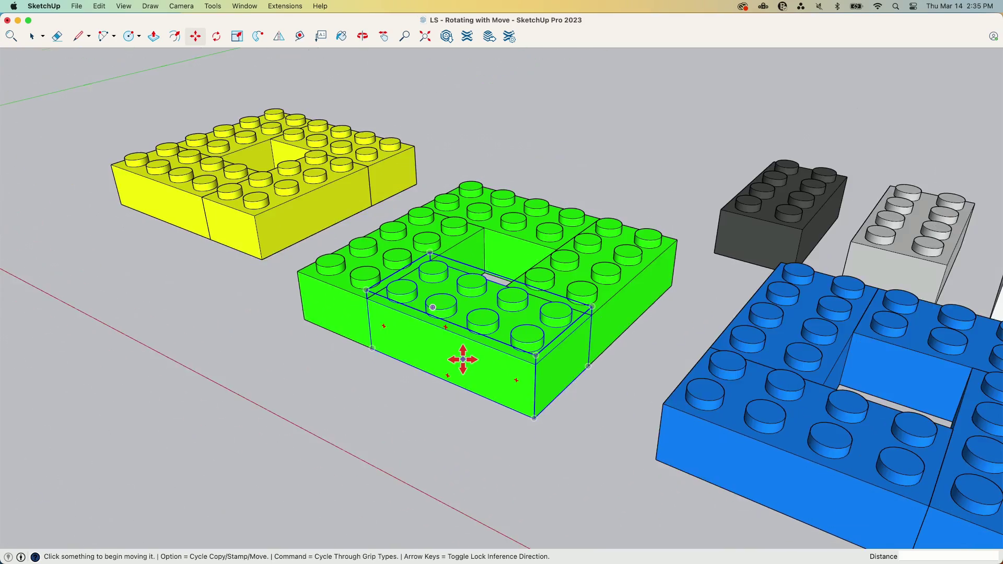
{"action": "scroll", "coordinate": [464, 360], "scroll_direction": "up", "scroll_amount": 3}
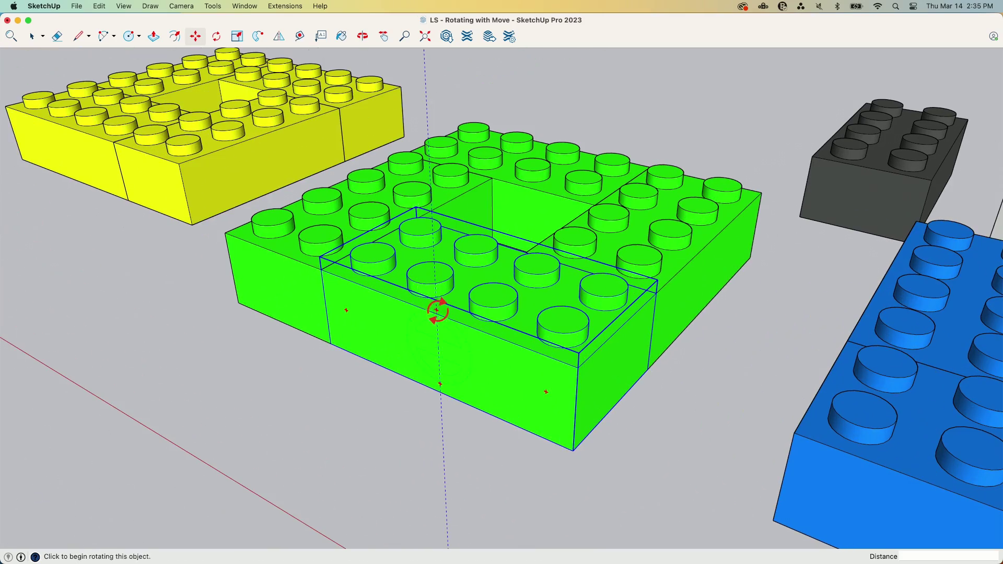
{"action": "middle_click_drag", "start_coordinate": [511, 383], "coordinate": [594, 365]}
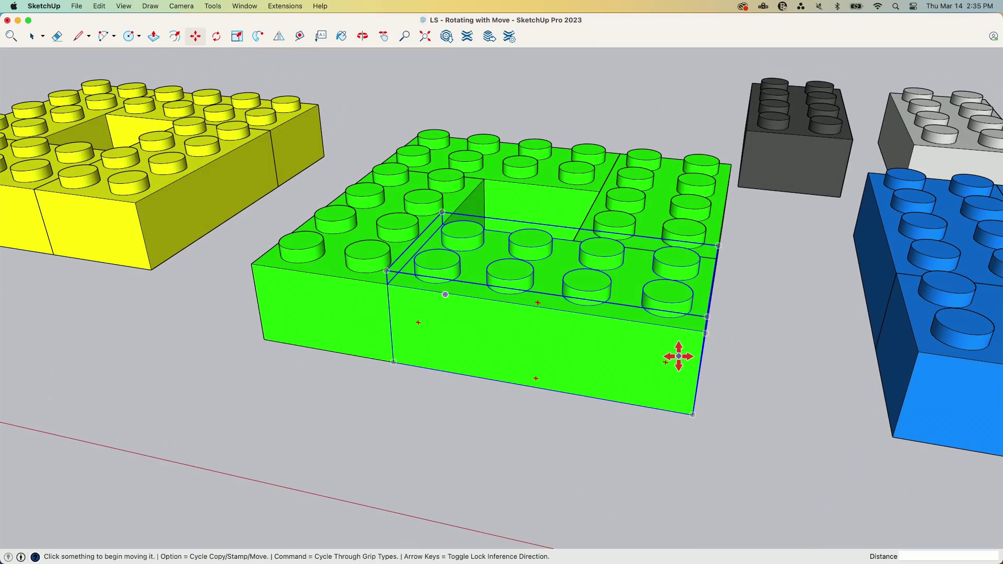
{"action": "middle_click_drag", "start_coordinate": [678, 356], "coordinate": [627, 354]}
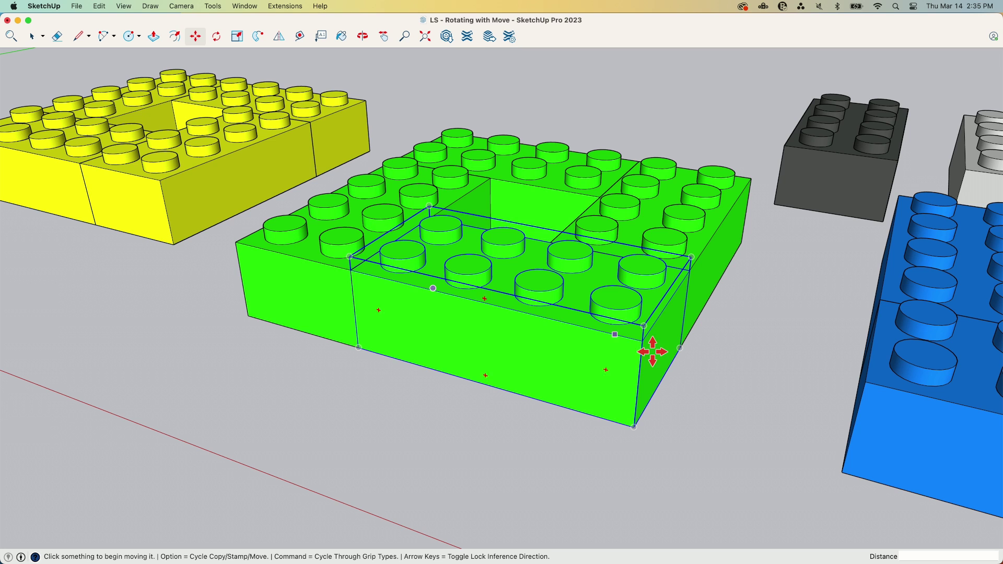
{"action": "middle_click_drag", "start_coordinate": [743, 347], "coordinate": [679, 346]}
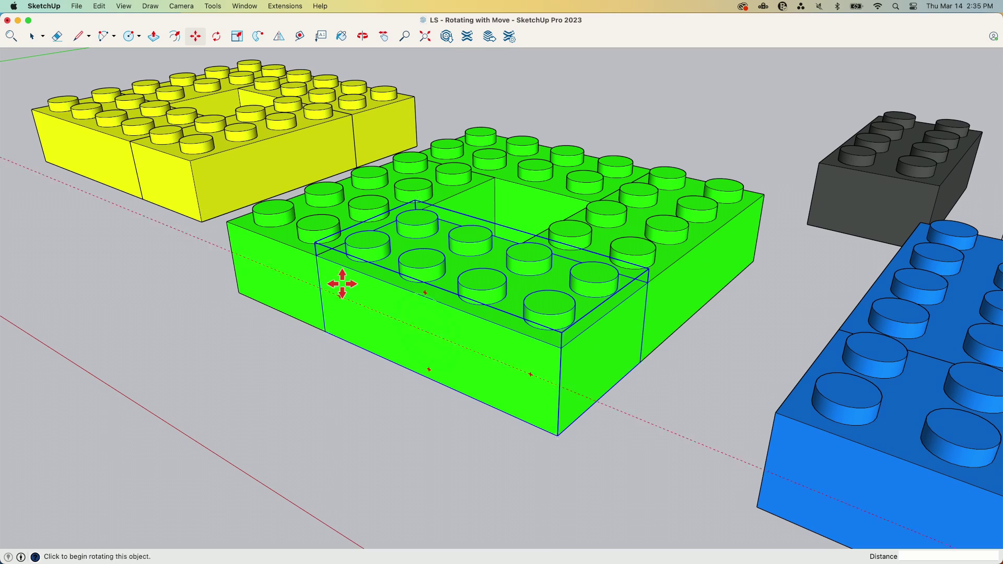
{"action": "scroll", "coordinate": [340, 264], "scroll_direction": "down", "scroll_amount": 6}
{"action": "scroll", "coordinate": [691, 387], "scroll_direction": "down", "scroll_amount": 2}
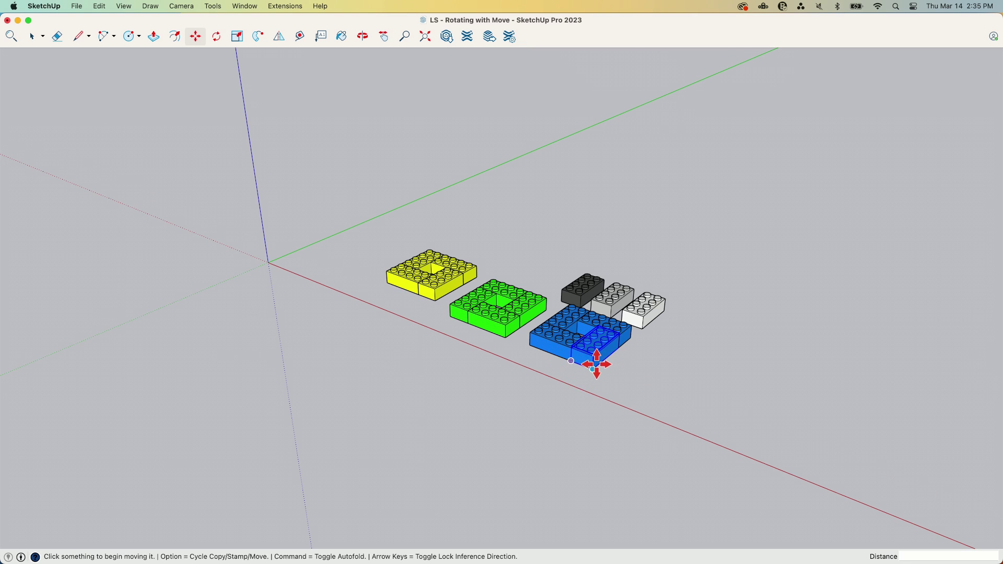
{"action": "mouse_move", "coordinate": [596, 364]}
{"action": "scroll", "coordinate": [585, 371], "scroll_direction": "up", "scroll_amount": 2}
{"action": "scroll", "coordinate": [578, 376], "scroll_direction": "down", "scroll_amount": 2}
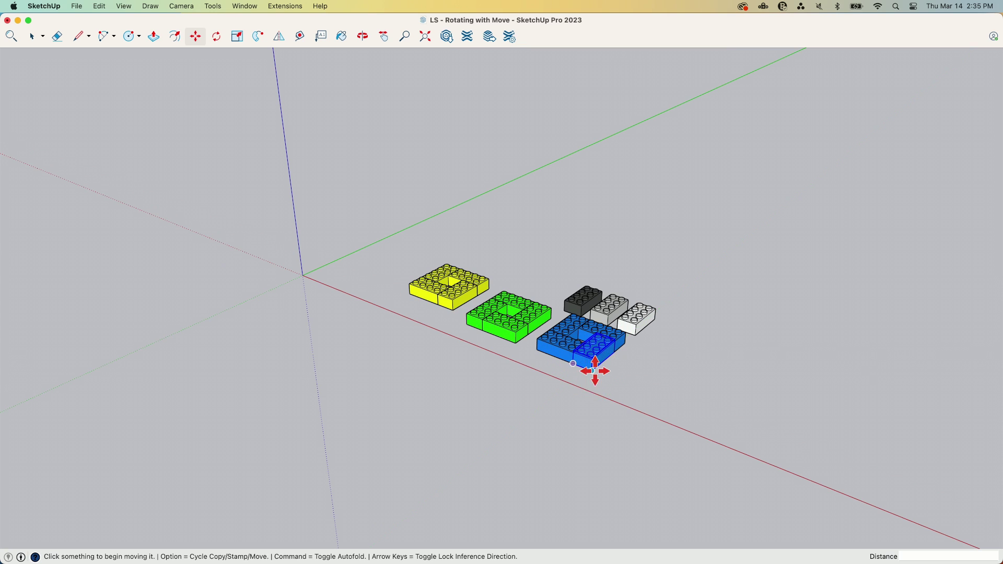
{"action": "mouse_move", "coordinate": [606, 323]}
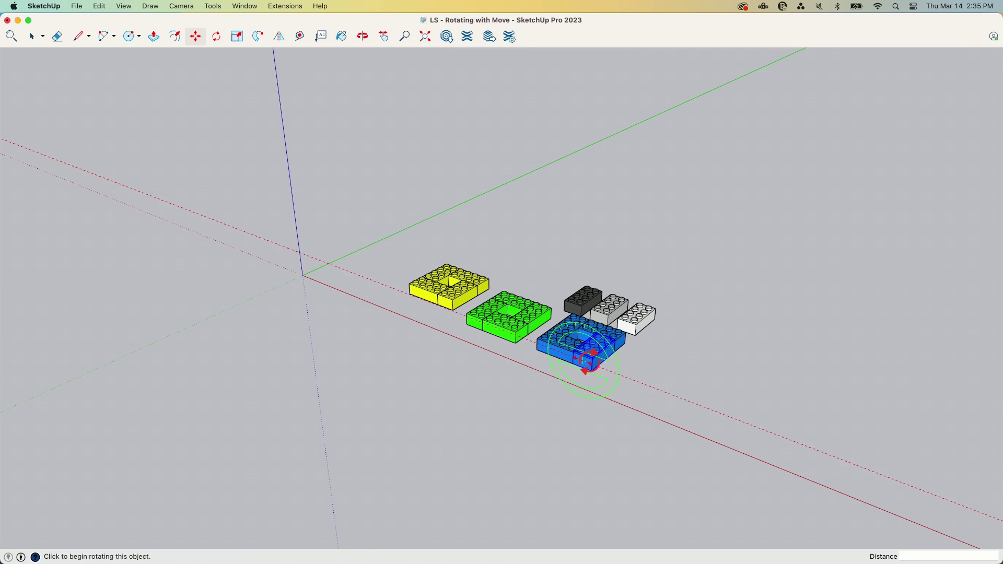
{"action": "scroll", "coordinate": [589, 360], "scroll_direction": "up", "scroll_amount": 10}
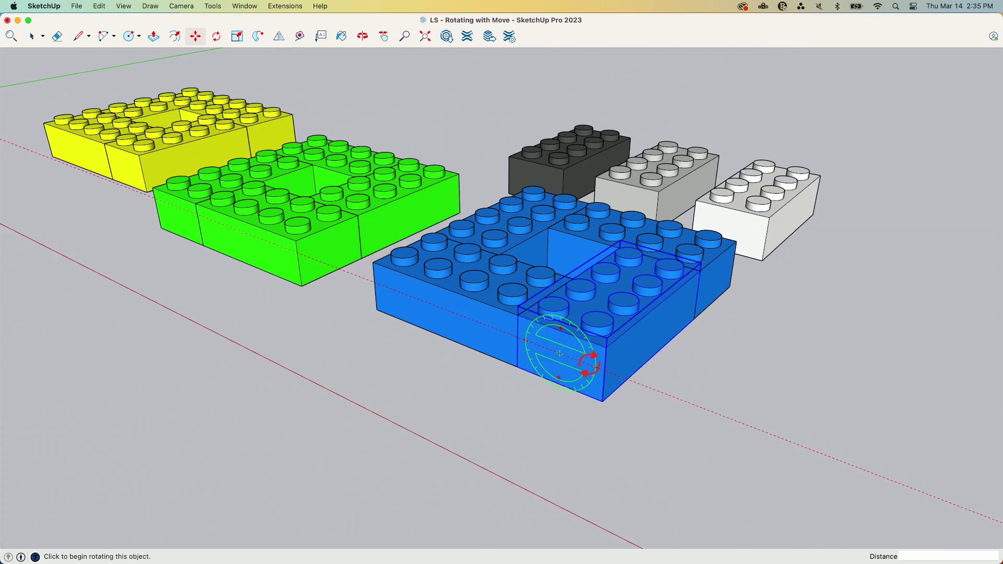
{"action": "scroll", "coordinate": [589, 361], "scroll_direction": "up", "scroll_amount": 5}
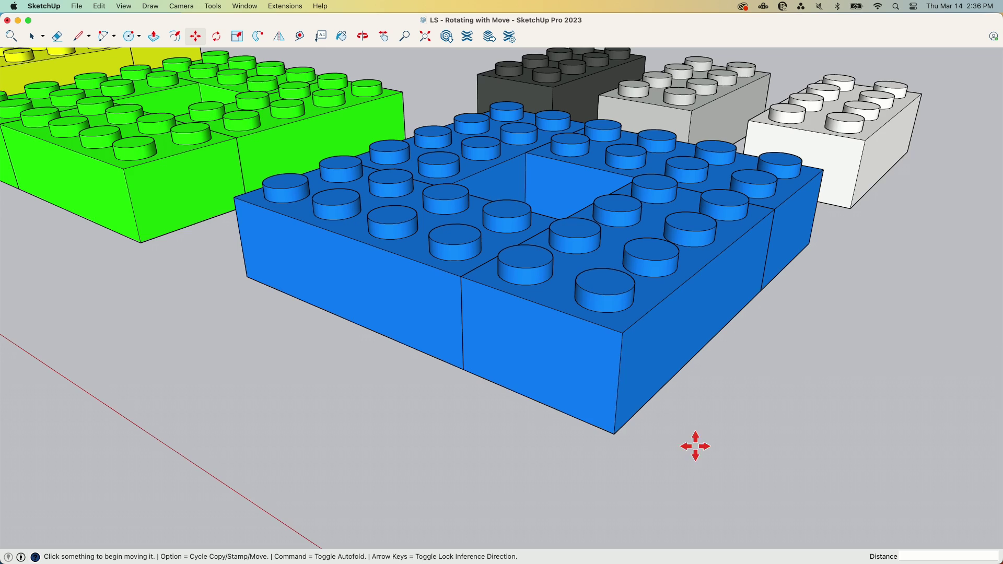
{"action": "scroll", "coordinate": [622, 418], "scroll_direction": "down", "scroll_amount": 3}
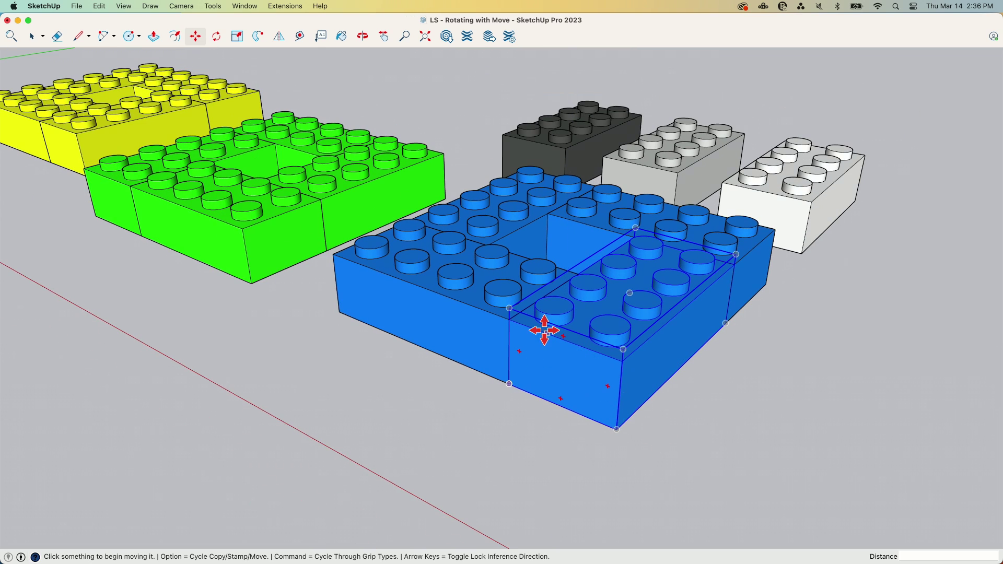
{"action": "key", "text": "Escape"}
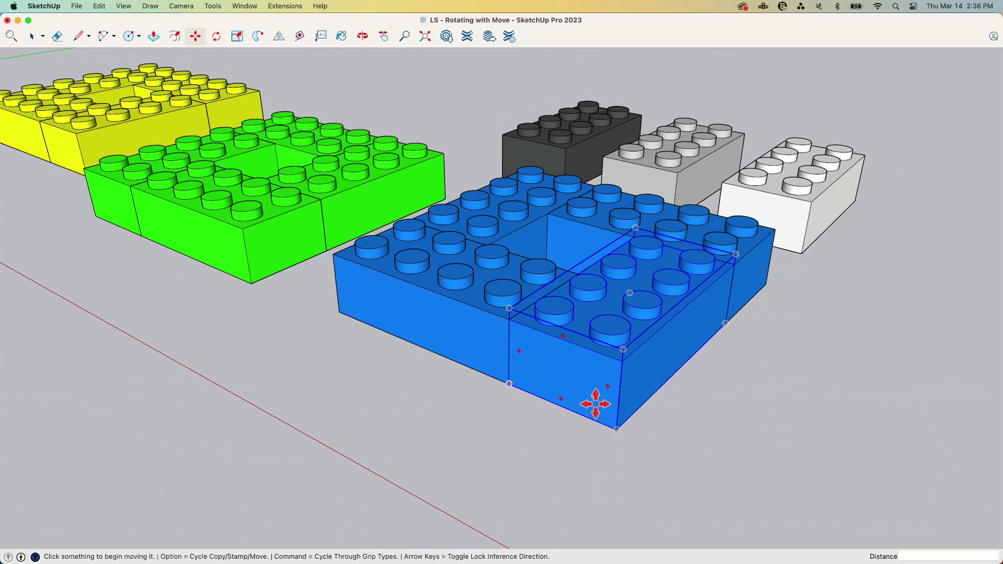
{"action": "middle_click_drag", "start_coordinate": [594, 403], "coordinate": [616, 309]}
{"action": "middle_click_drag", "start_coordinate": [455, 278], "coordinate": [497, 314]}
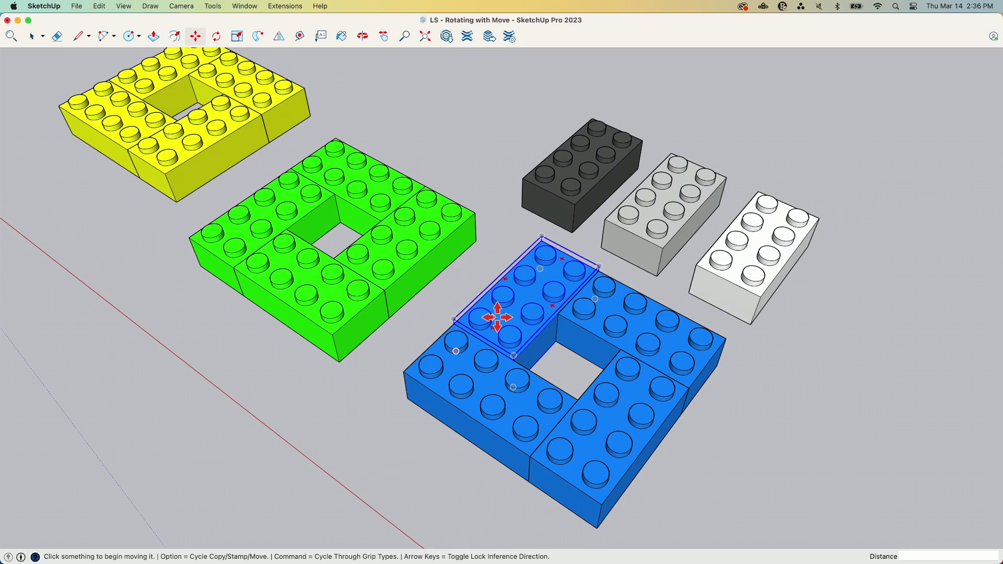